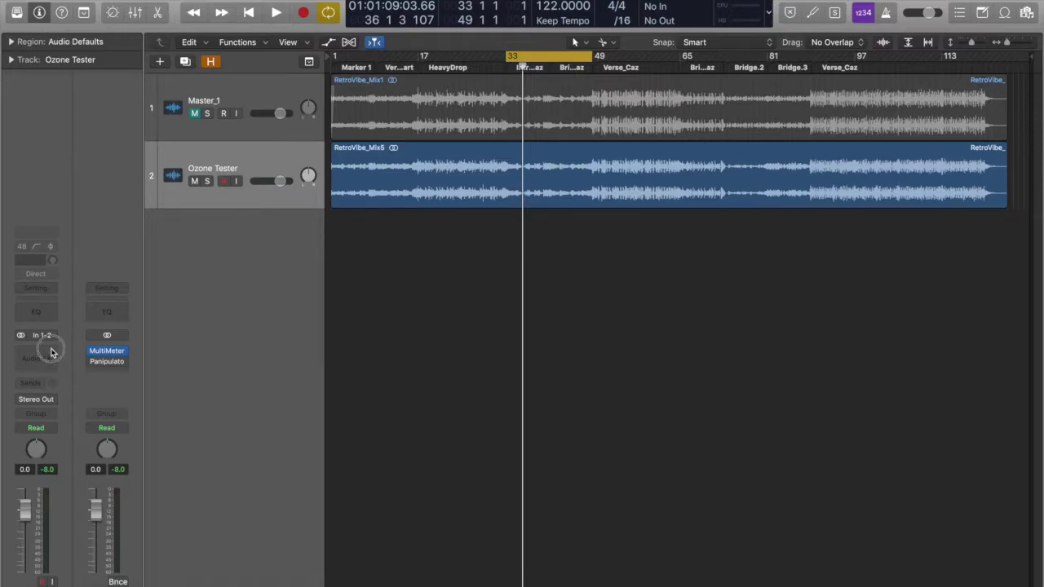
Insert Ozone 9 Elements (Stereo) from Audio Units > iZotope on the Ozone Tester track
{"action": "left_click", "coordinate": [47, 357]}
{"action": "mouse_move", "coordinate": [68, 585]}
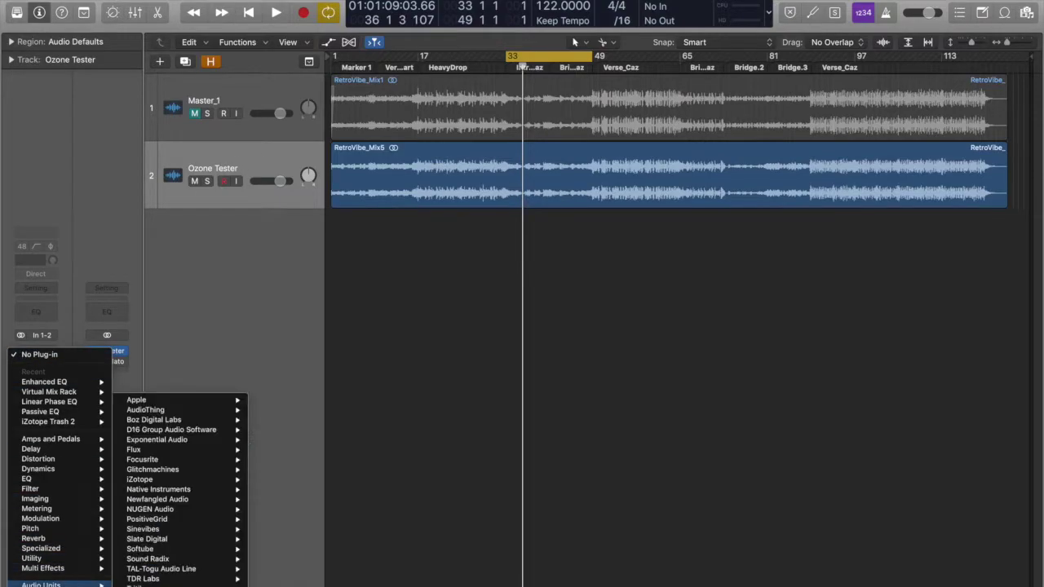
{"action": "mouse_move", "coordinate": [196, 479]}
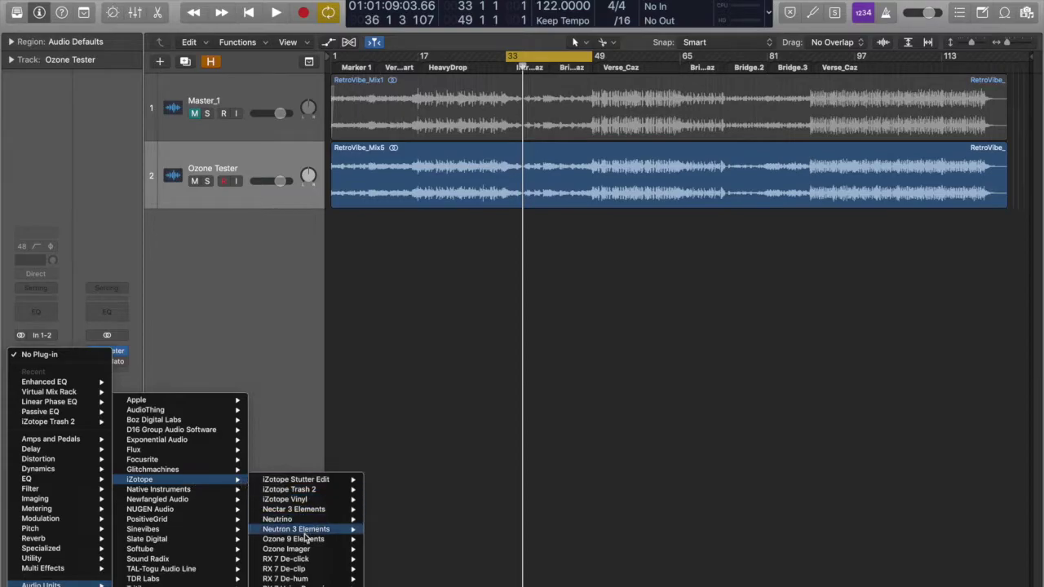
{"action": "mouse_move", "coordinate": [308, 540]}
{"action": "left_click", "coordinate": [384, 540]}
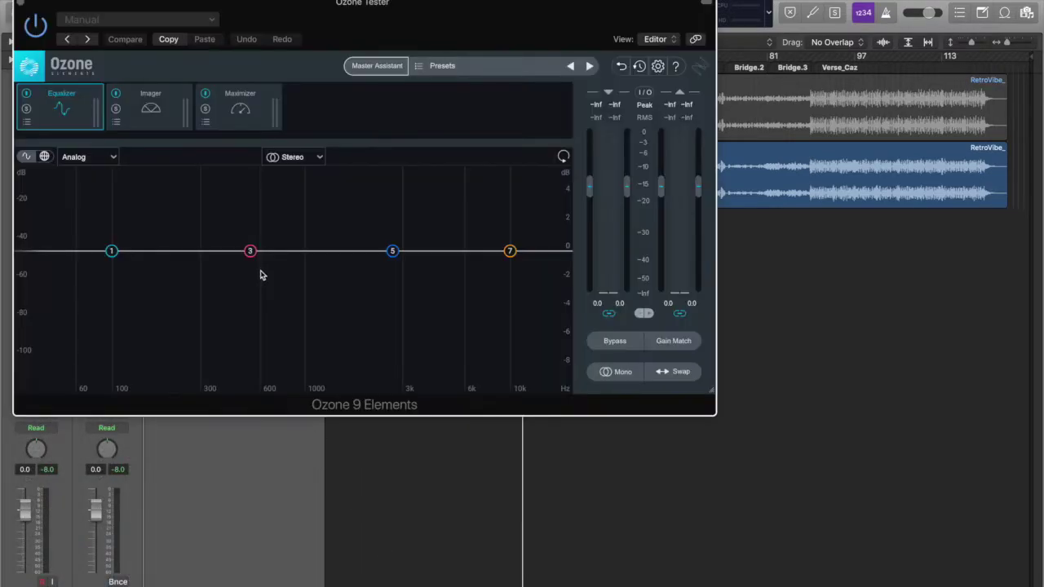
Reposition the Ozone plug-in window around the tracks, then close it
{"action": "left_click_drag", "start_coordinate": [390, 10], "coordinate": [586, 103]}
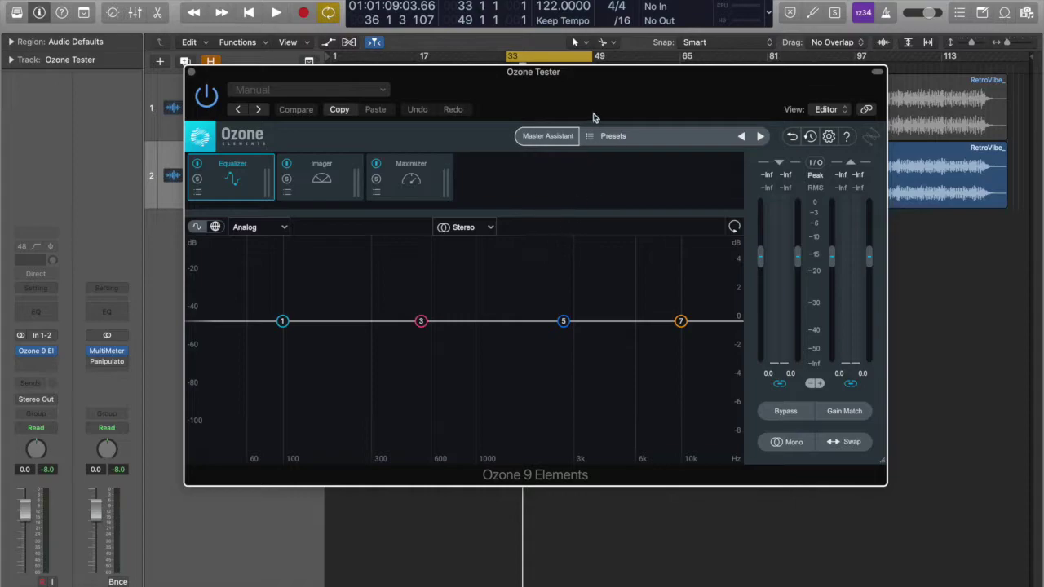
{"action": "left_click_drag", "start_coordinate": [582, 83], "coordinate": [620, 97]}
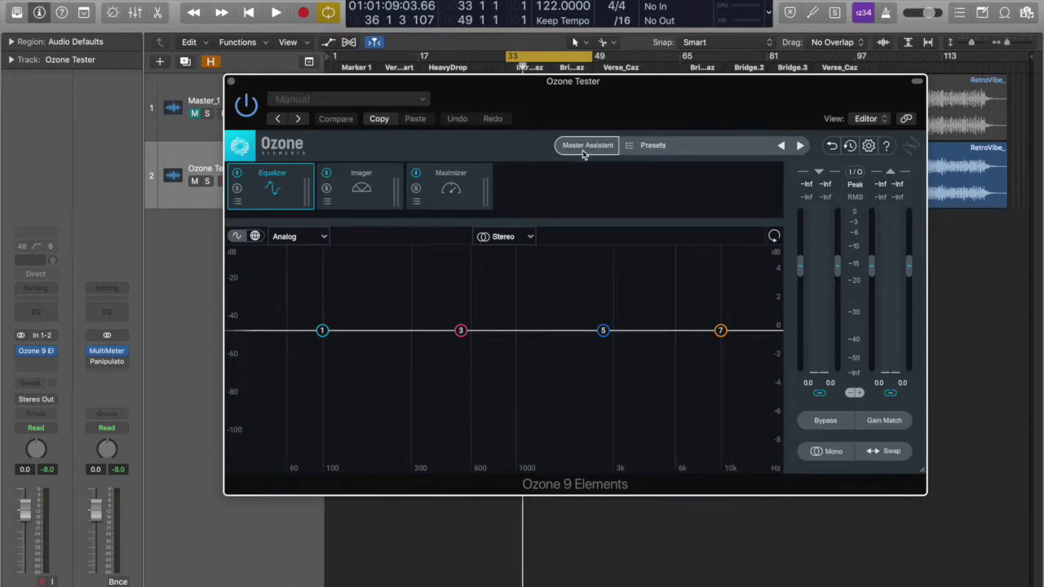
{"action": "left_click_drag", "start_coordinate": [655, 97], "coordinate": [650, 142]}
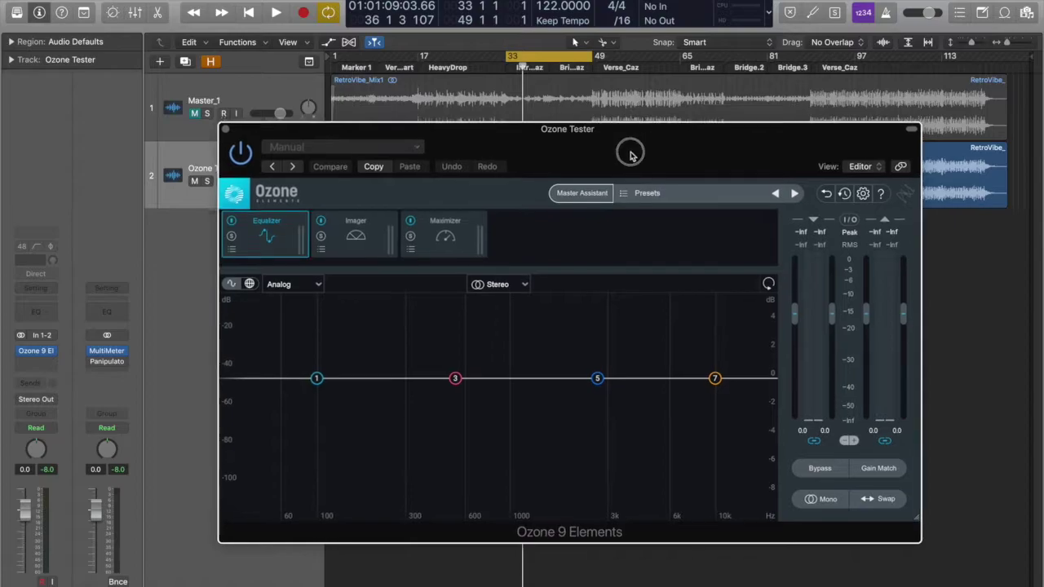
{"action": "left_click_drag", "start_coordinate": [629, 149], "coordinate": [641, 233]}
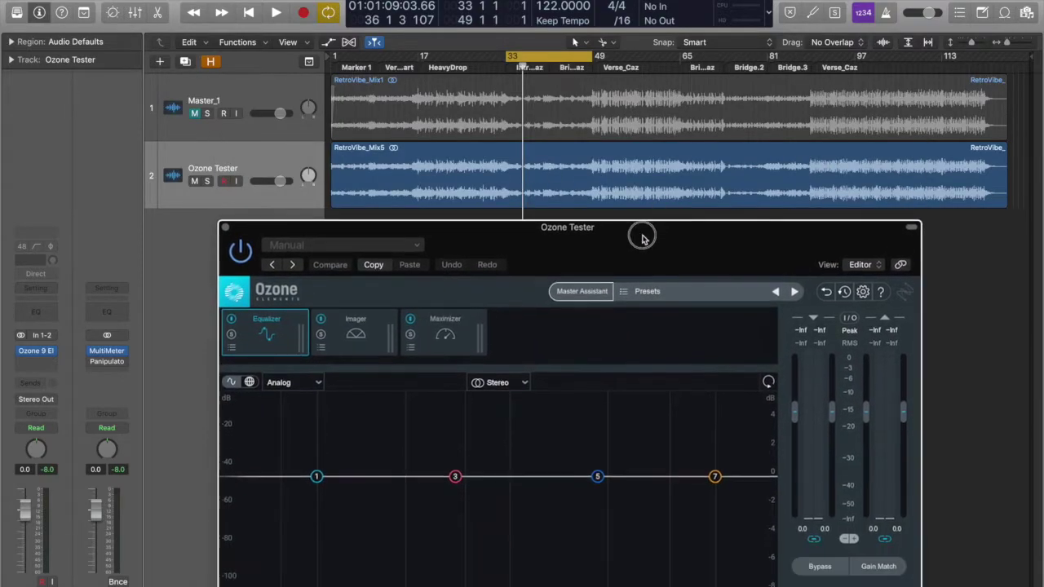
{"action": "left_click_drag", "start_coordinate": [745, 236], "coordinate": [747, 106]}
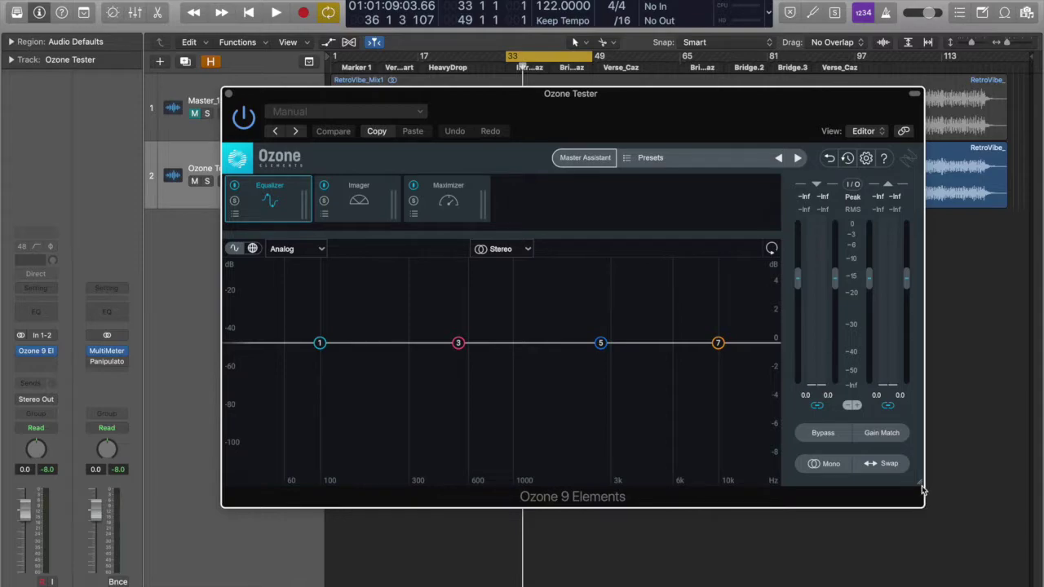
{"action": "left_click_drag", "start_coordinate": [923, 507], "coordinate": [854, 484]}
{"action": "left_click_drag", "start_coordinate": [759, 87], "coordinate": [755, 144]}
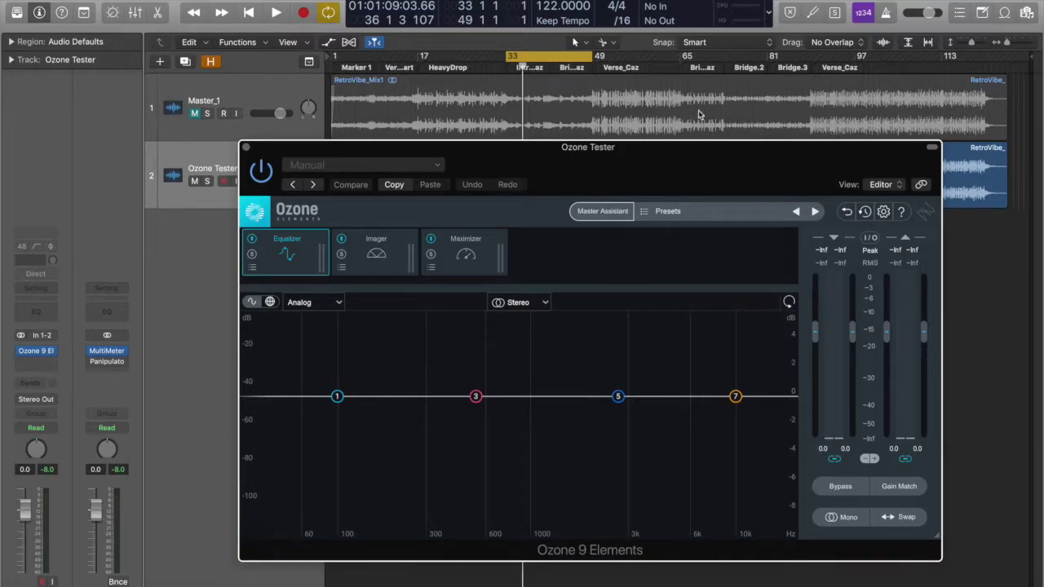
{"action": "left_click_drag", "start_coordinate": [669, 156], "coordinate": [679, 205]}
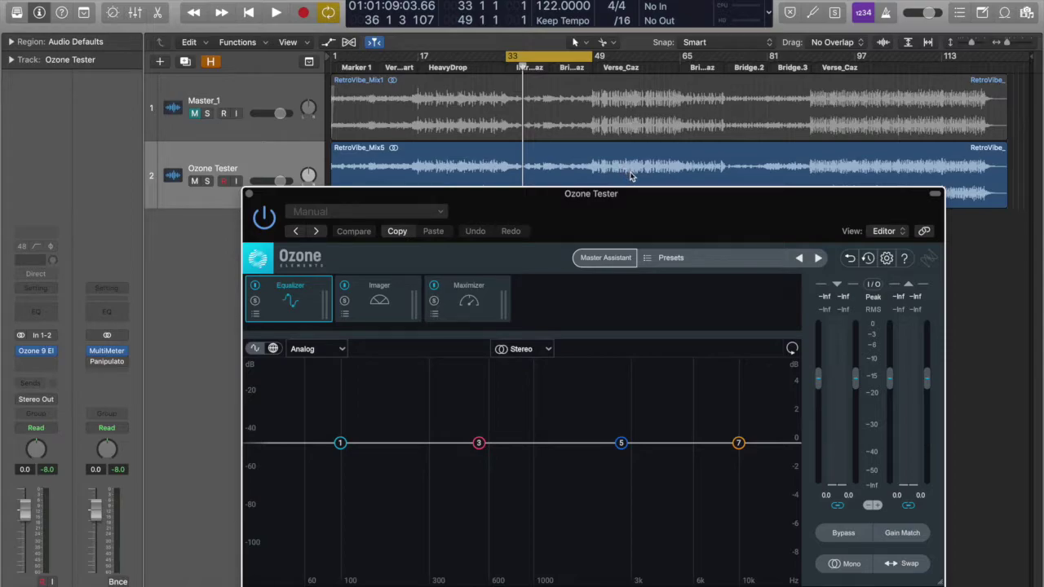
{"action": "left_click_drag", "start_coordinate": [639, 212], "coordinate": [608, 104]}
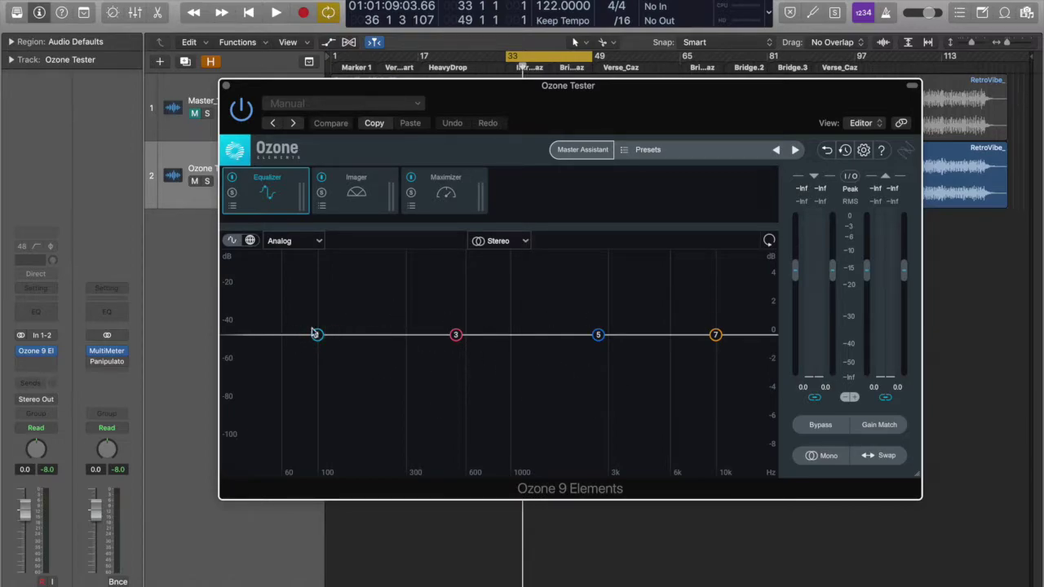
{"action": "left_click_drag", "start_coordinate": [630, 113], "coordinate": [644, 178]}
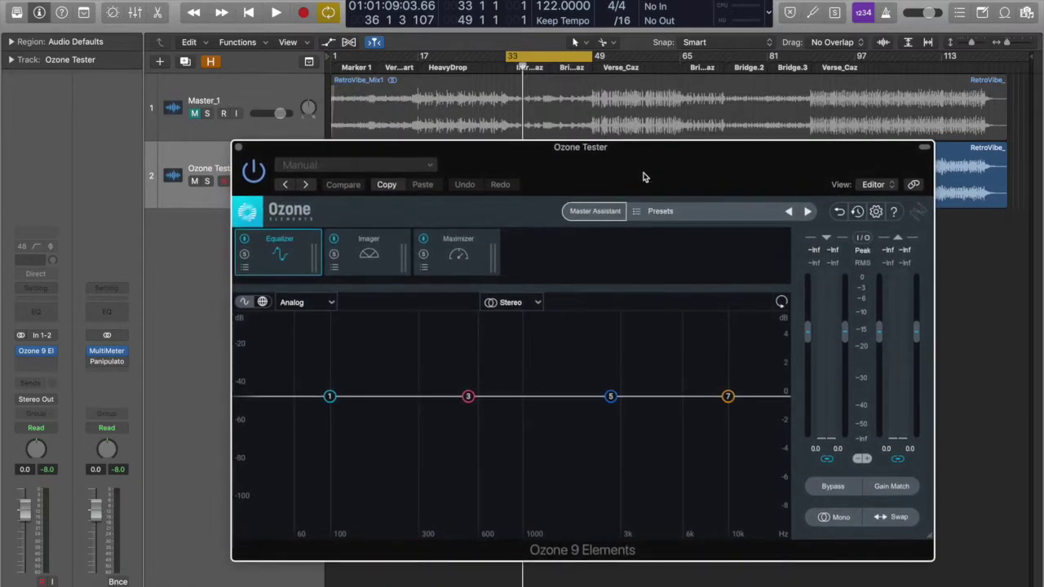
{"action": "mouse_move", "coordinate": [573, 174]}
{"action": "left_mouse_down"}
{"action": "mouse_move", "coordinate": [571, 195]}
{"action": "mouse_move", "coordinate": [578, 176]}
{"action": "left_mouse_up"}
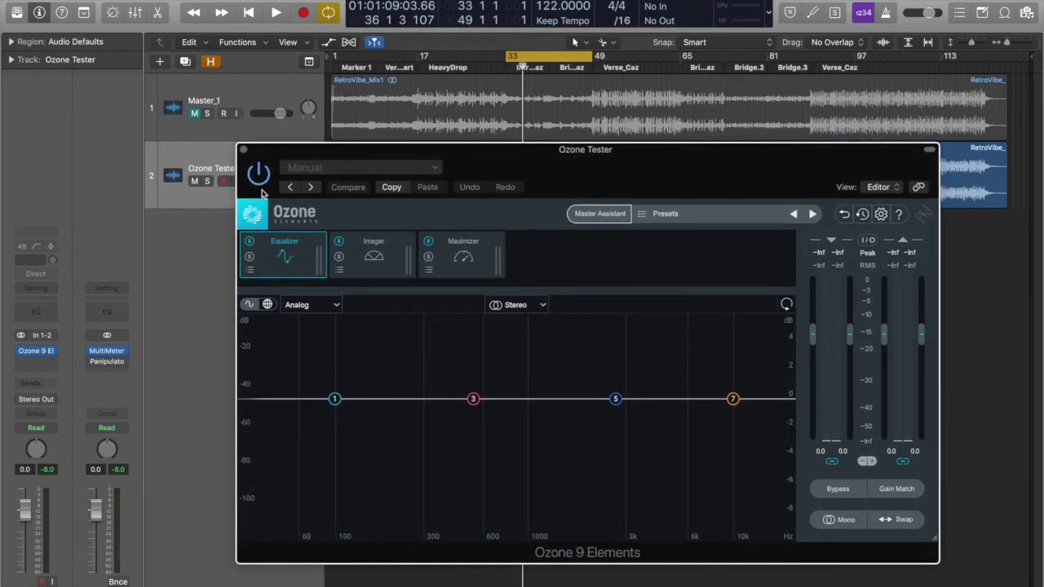
{"action": "left_click", "coordinate": [244, 150]}
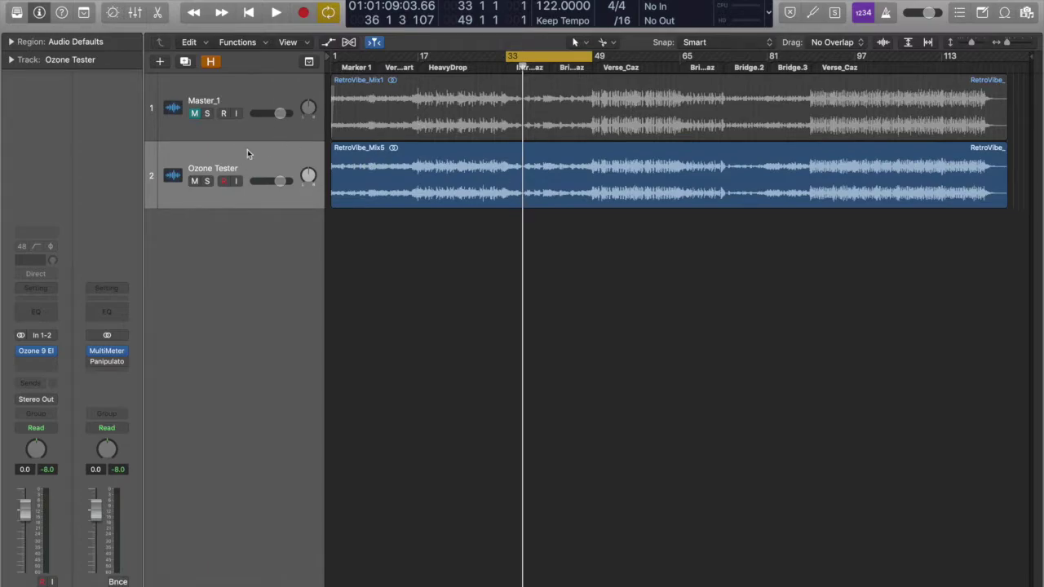
Mute Ozone Tester, bypass the Stereo Out MultiMeter, unmute Master_1, and start playback
{"action": "left_click", "coordinate": [215, 159]}
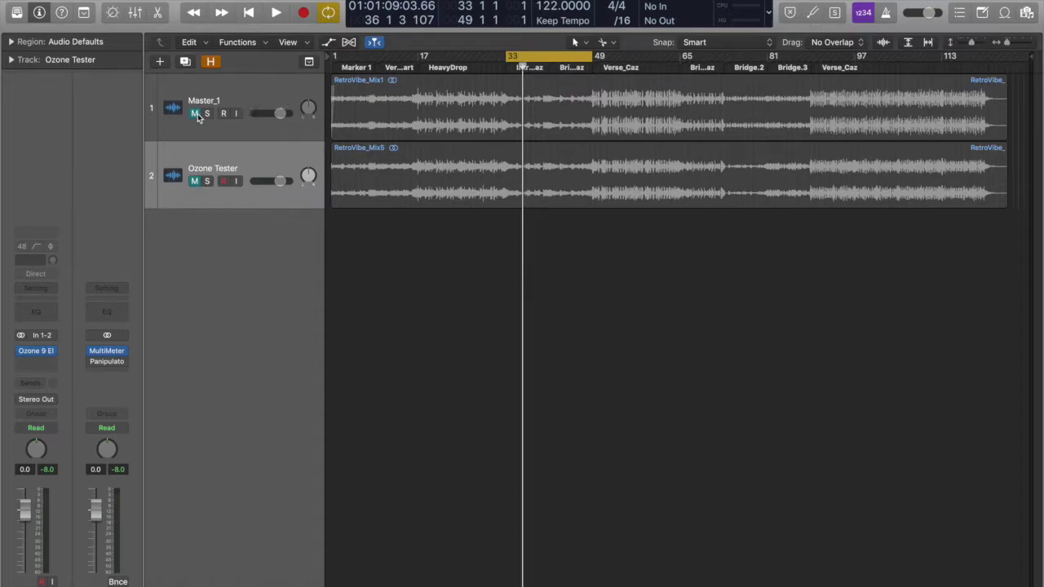
{"action": "left_click", "coordinate": [209, 93]}
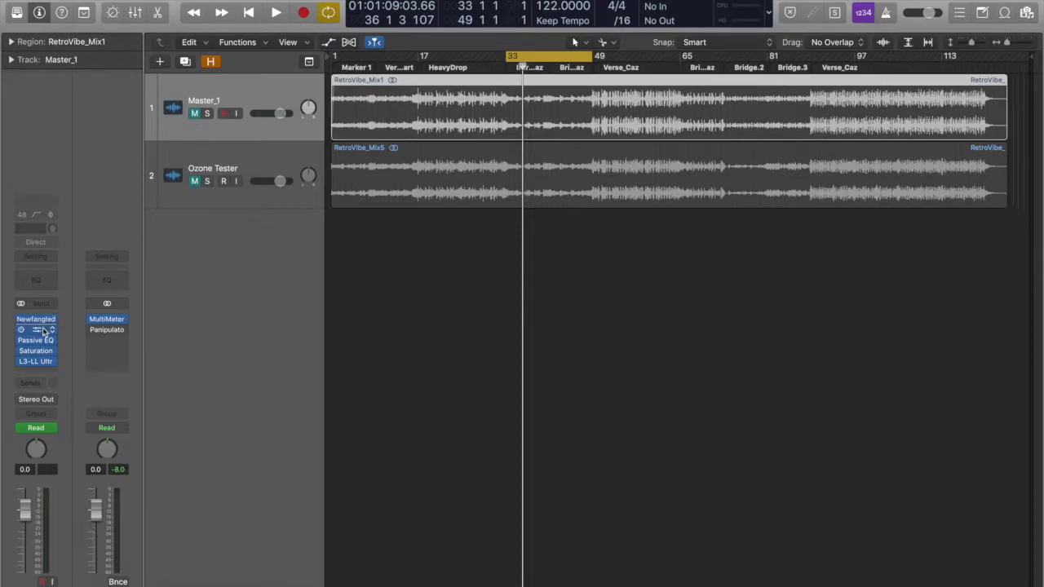
{"action": "mouse_move", "coordinate": [36, 341]}
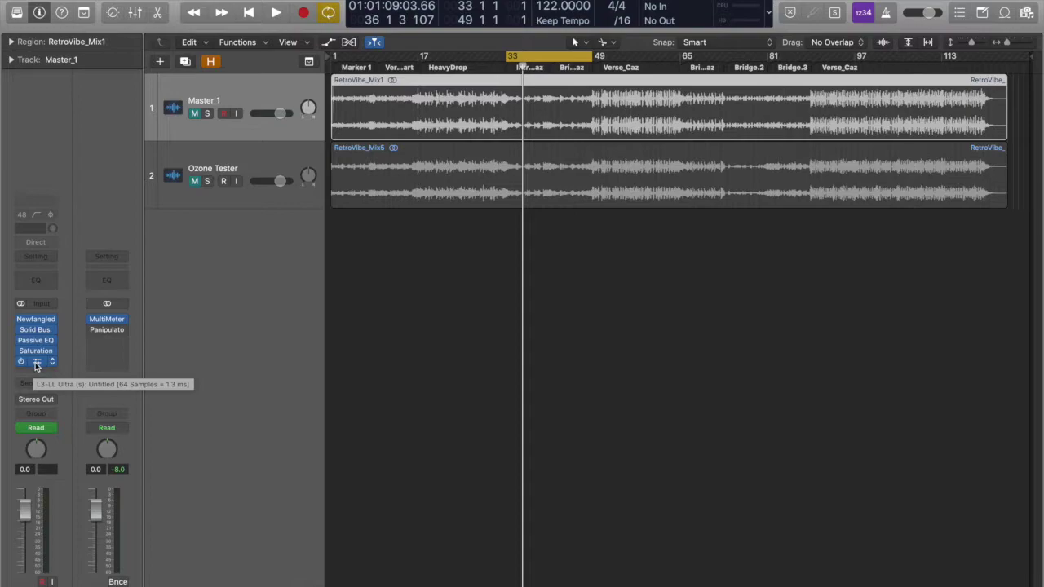
{"action": "left_click", "coordinate": [92, 320]}
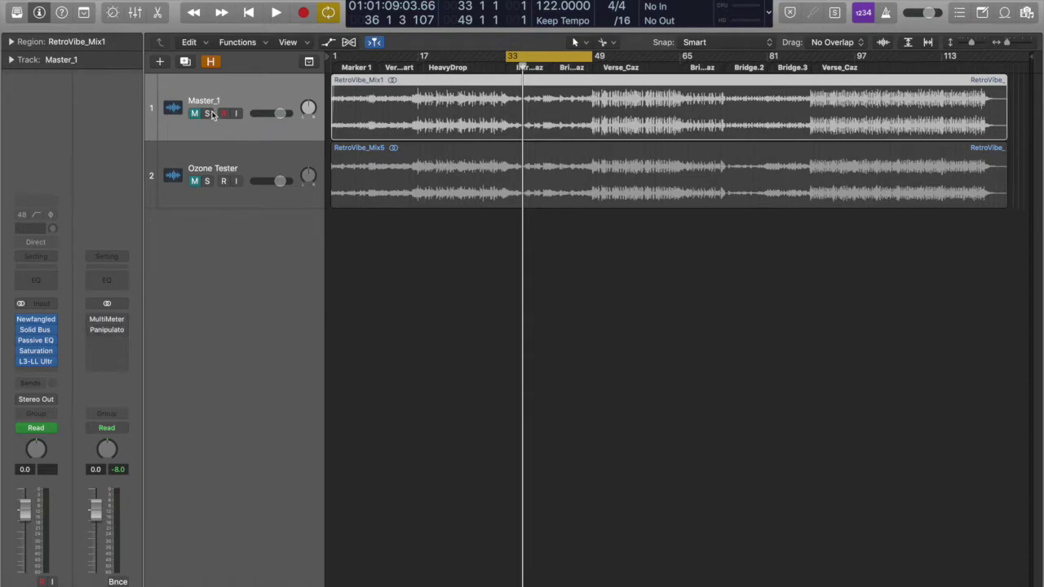
{"action": "left_click", "coordinate": [193, 116]}
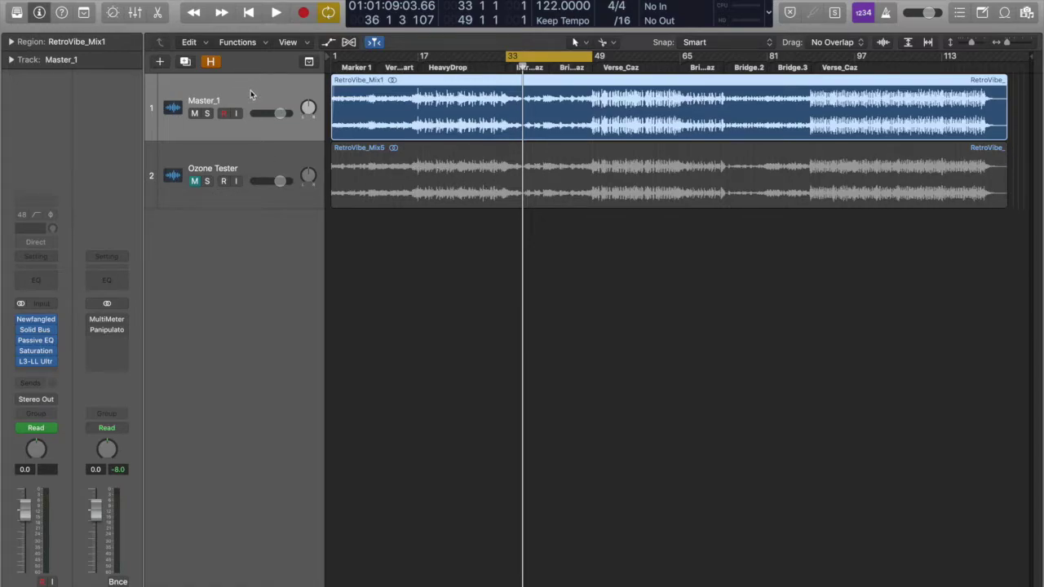
{"action": "key", "text": "space"}
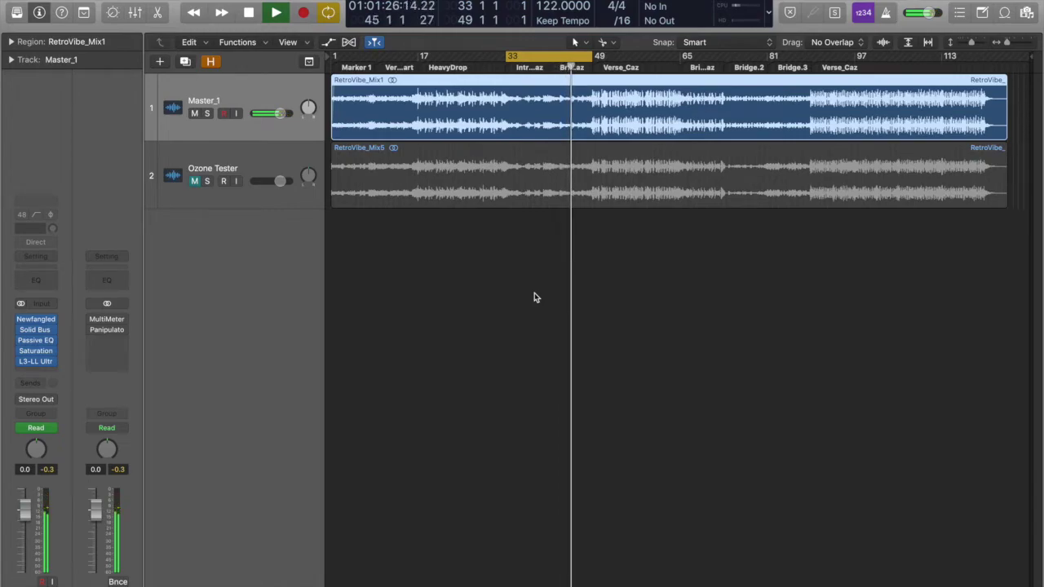
Extend the cycle region from bar 33 to bar 65, stop playback, and mute Master_1
{"action": "left_click", "coordinate": [561, 59]}
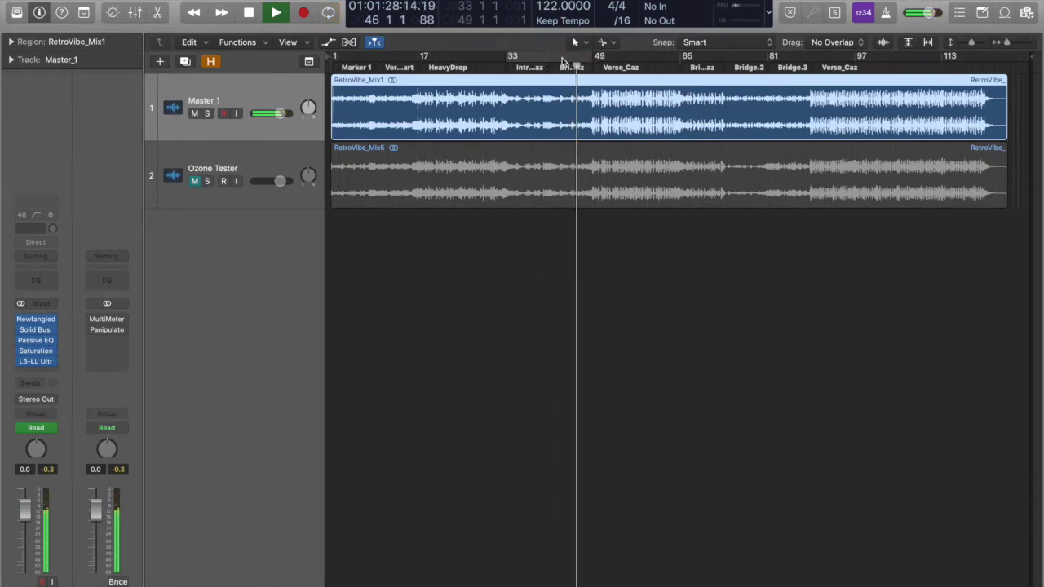
{"action": "left_click", "coordinate": [592, 57]}
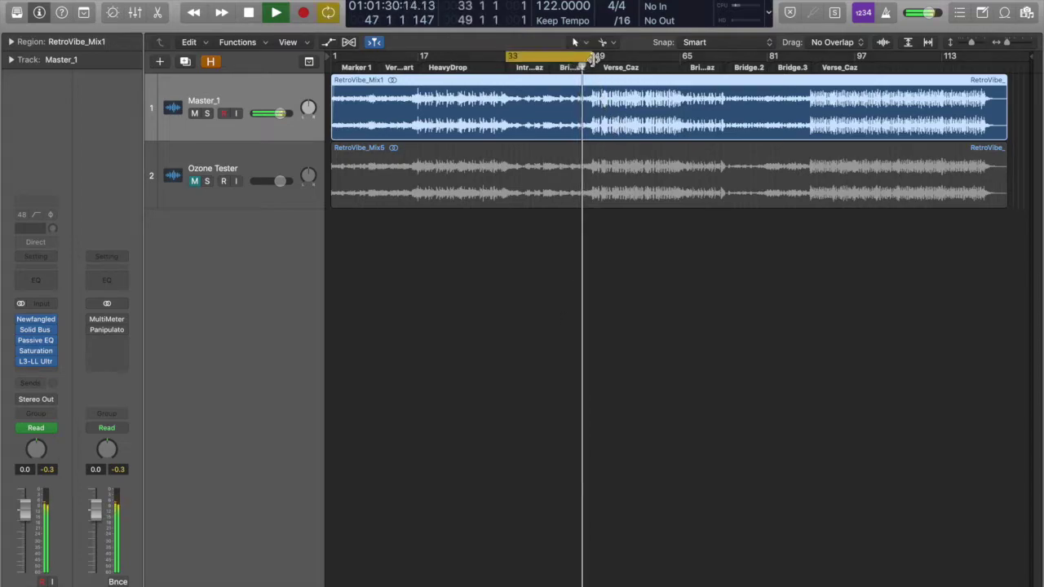
{"action": "left_click_drag", "start_coordinate": [592, 59], "coordinate": [641, 57]}
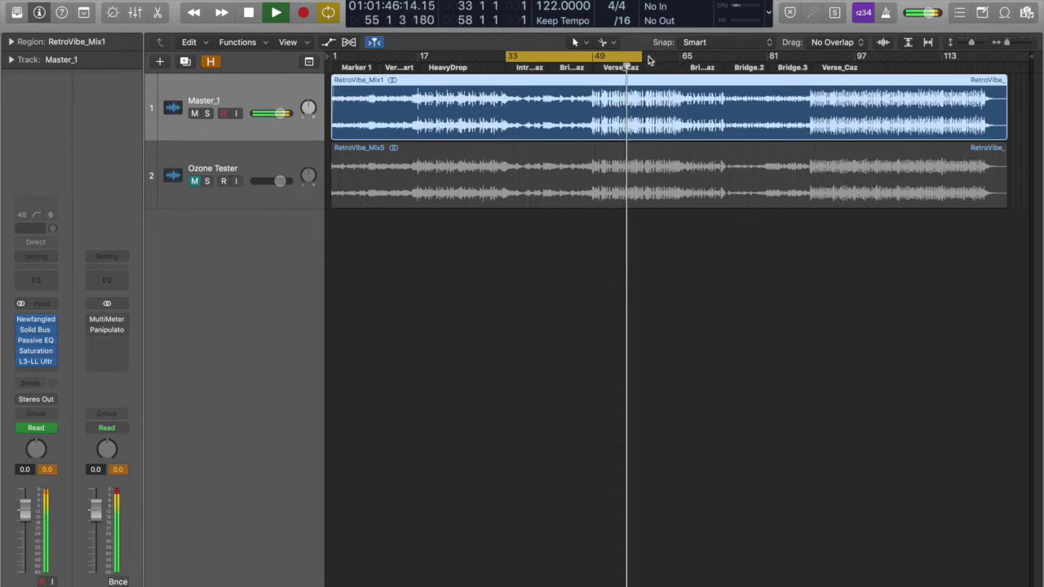
{"action": "left_click_drag", "start_coordinate": [649, 59], "coordinate": [680, 57]}
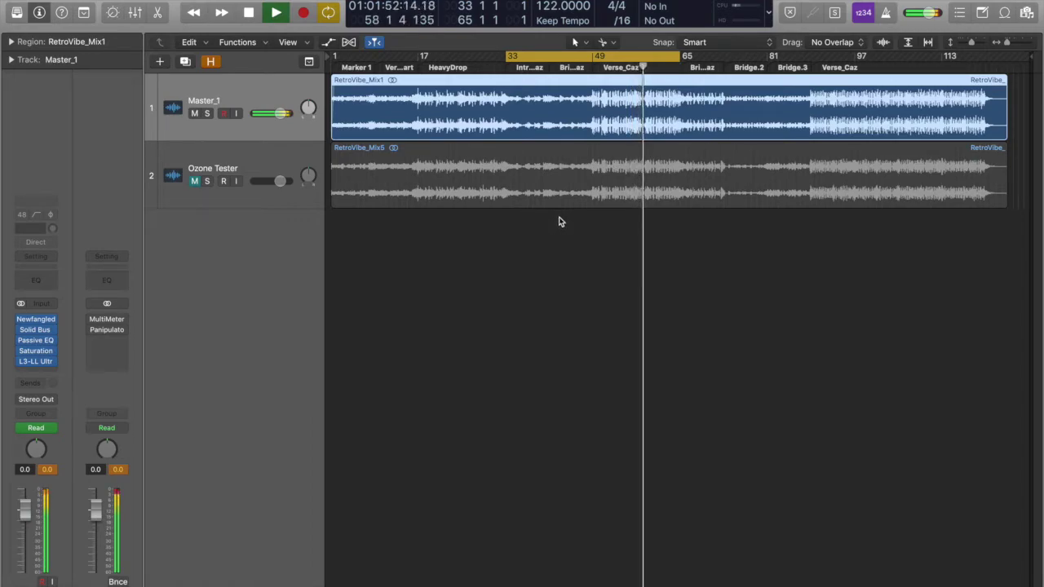
{"action": "key", "text": "space"}
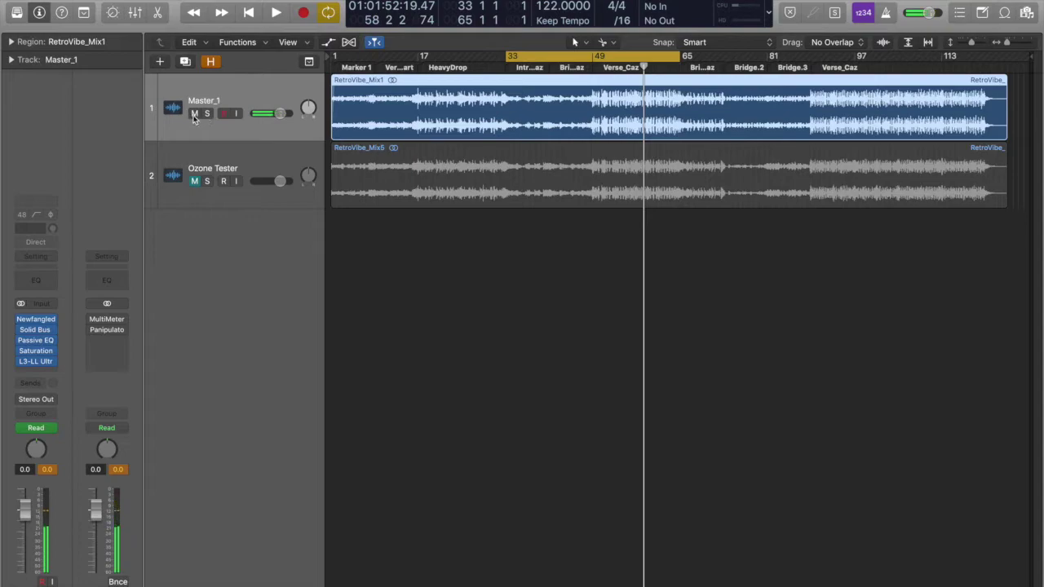
{"action": "left_click", "coordinate": [263, 116]}
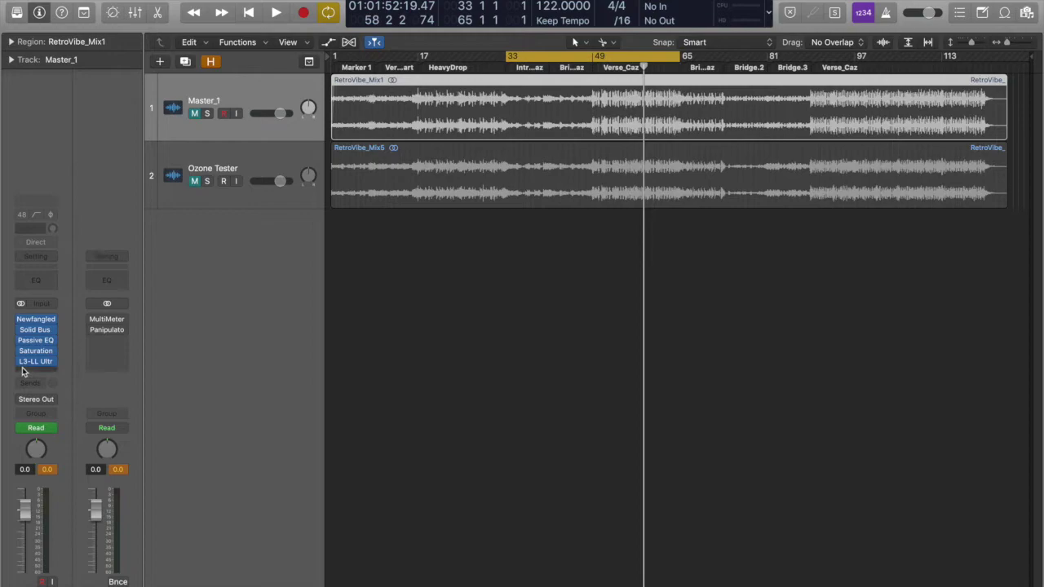
Unmute and select Ozone Tester, then open its Ozone 9 Elements window lower on screen
{"action": "mouse_move", "coordinate": [46, 322]}
{"action": "mouse_move", "coordinate": [47, 348]}
{"action": "left_click", "coordinate": [271, 163]}
{"action": "left_click", "coordinate": [263, 172]}
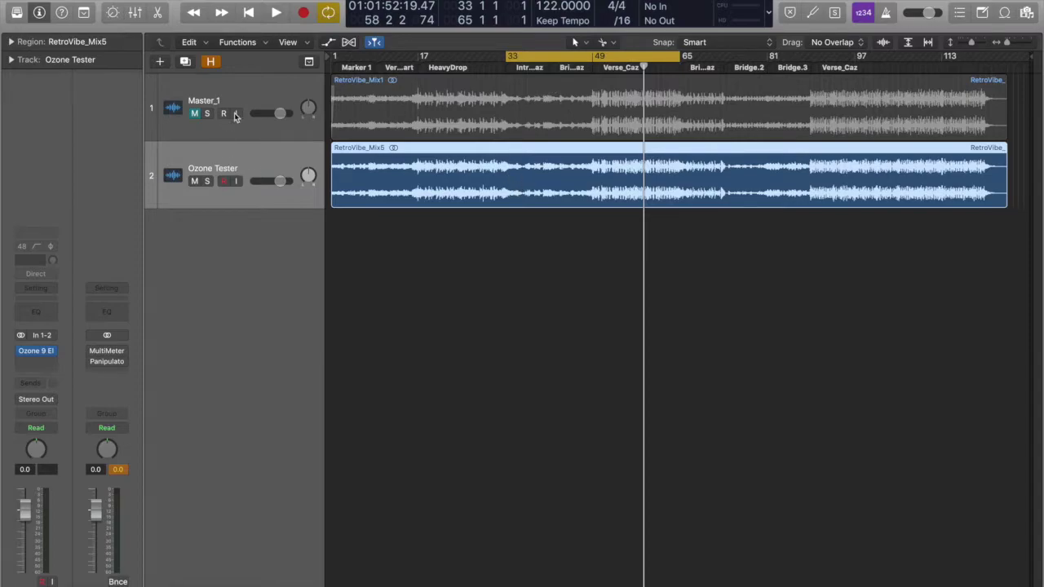
{"action": "left_click", "coordinate": [256, 91]}
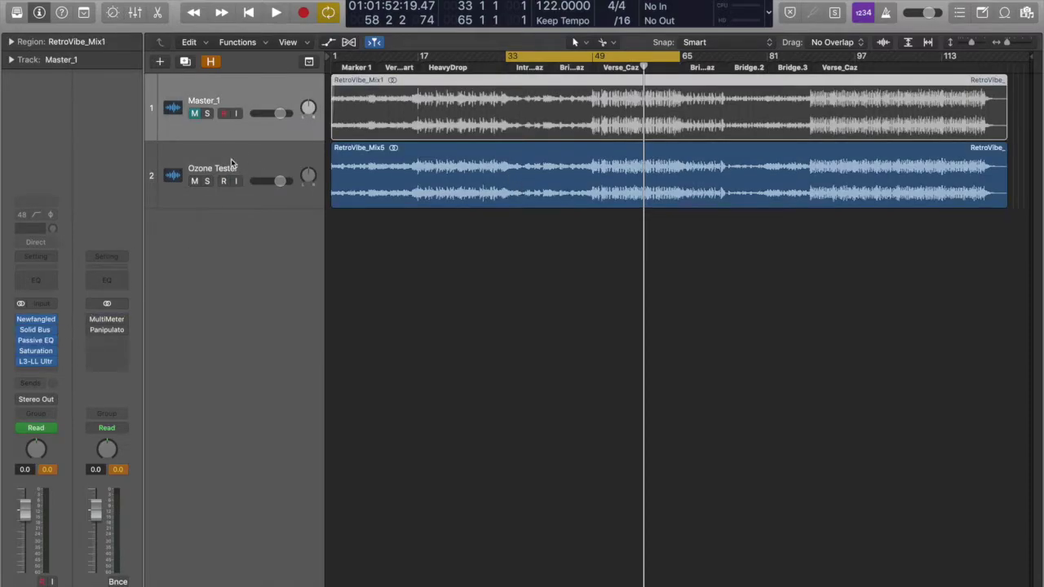
{"action": "left_click", "coordinate": [230, 163]}
{"action": "mouse_move", "coordinate": [38, 354]}
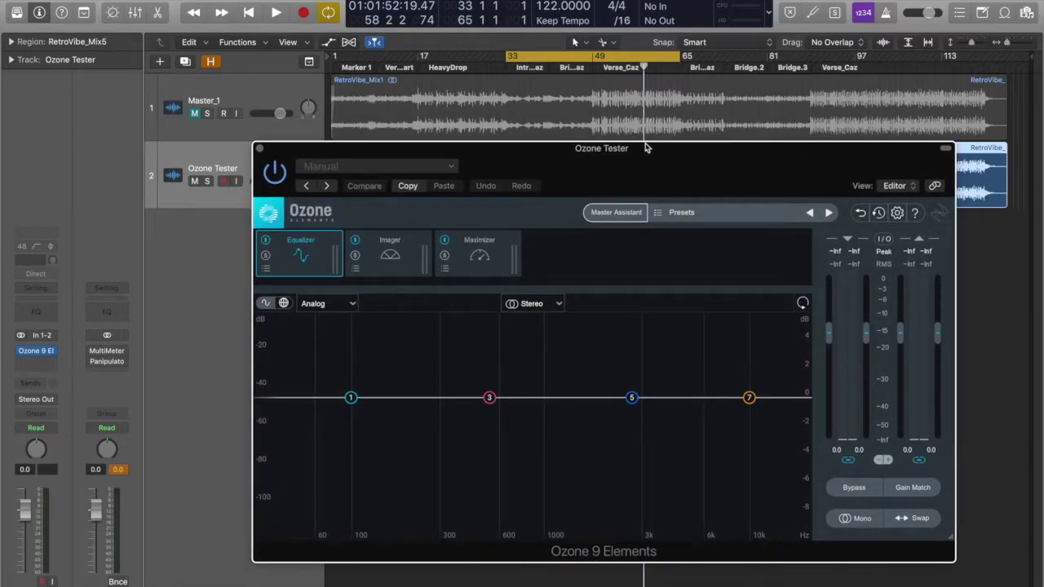
{"action": "left_click_drag", "start_coordinate": [644, 147], "coordinate": [654, 221]}
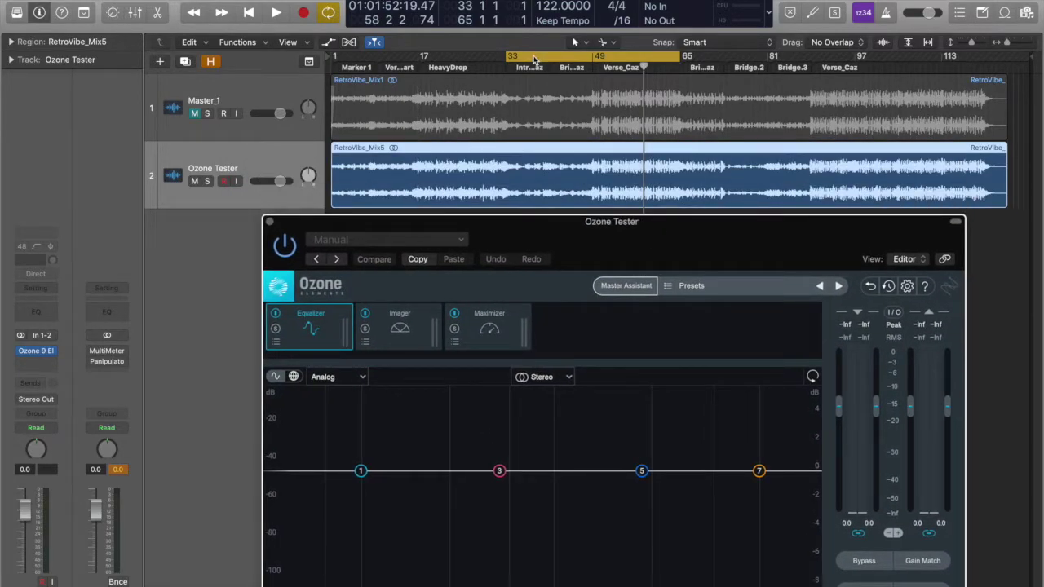
Set the cycle to bars 33–49 and accept a Medium/Streaming Master Assistant master
{"action": "left_click", "coordinate": [534, 59]}
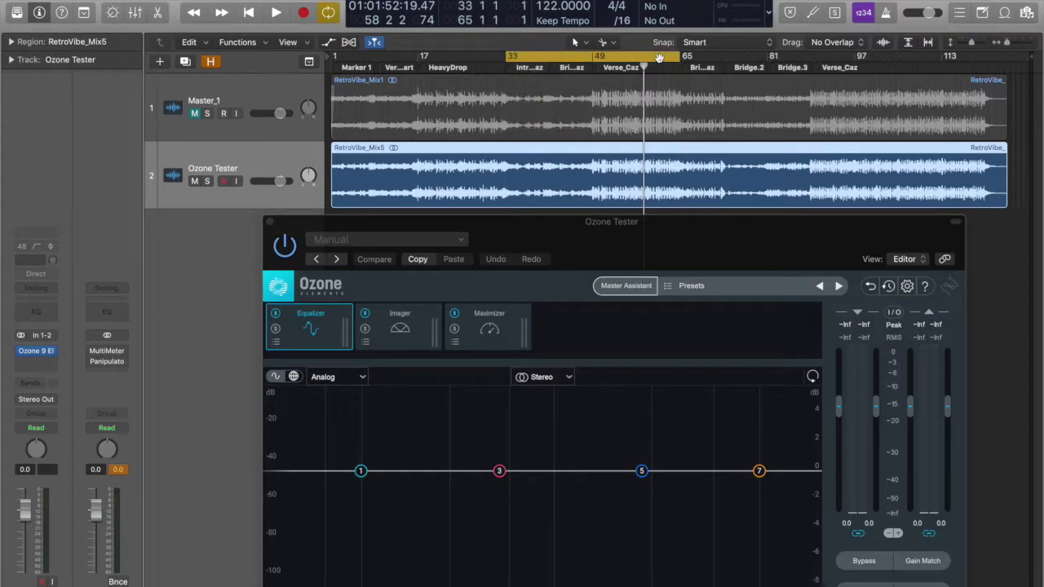
{"action": "left_click_drag", "start_coordinate": [658, 57], "coordinate": [589, 55]}
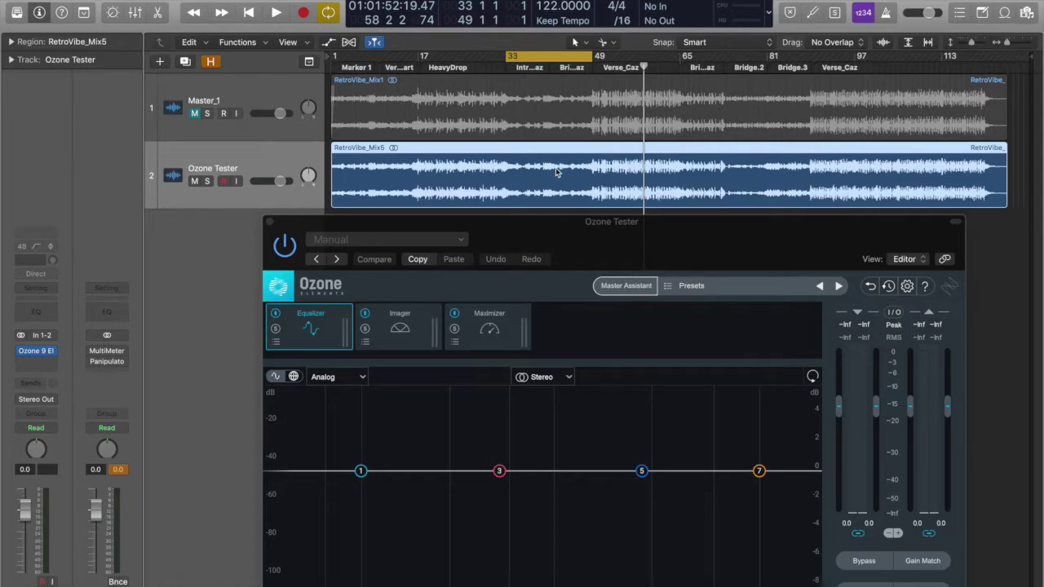
{"action": "left_click", "coordinate": [621, 248]}
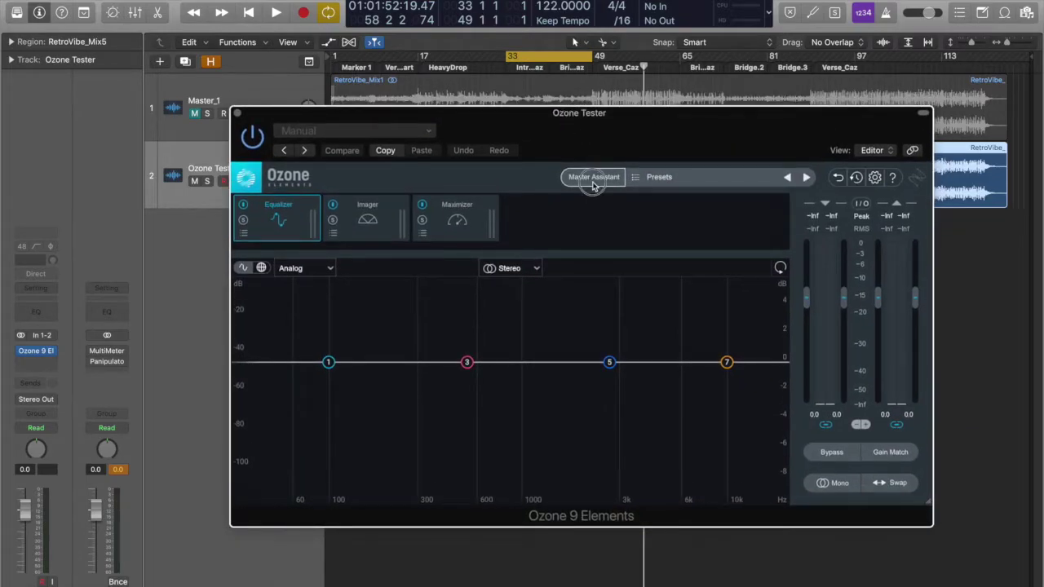
{"action": "left_click", "coordinate": [594, 179]}
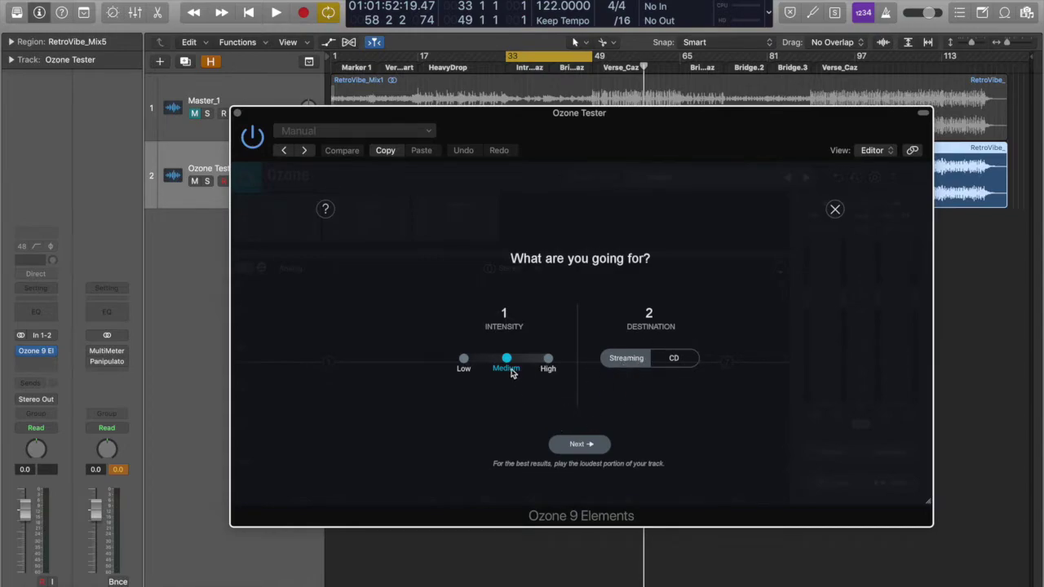
{"action": "left_click", "coordinate": [578, 445]}
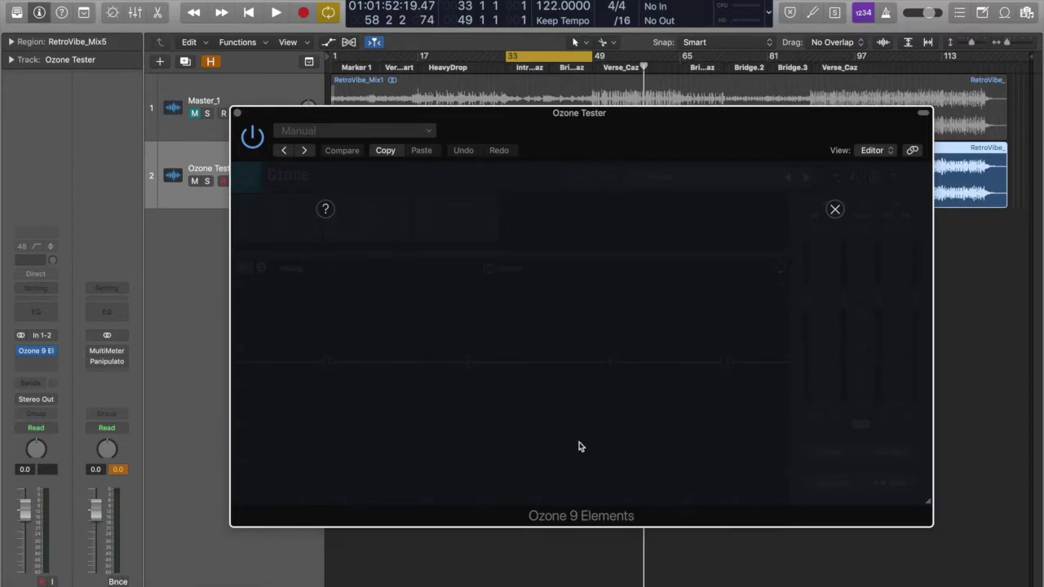
{"action": "left_click_drag", "start_coordinate": [620, 109], "coordinate": [613, 146]}
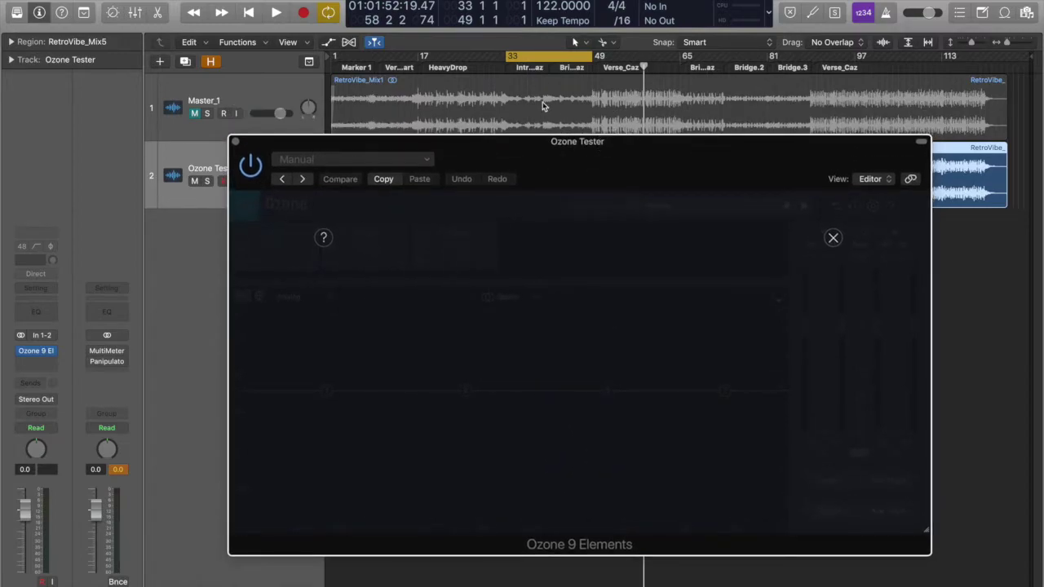
{"action": "key", "text": "space"}
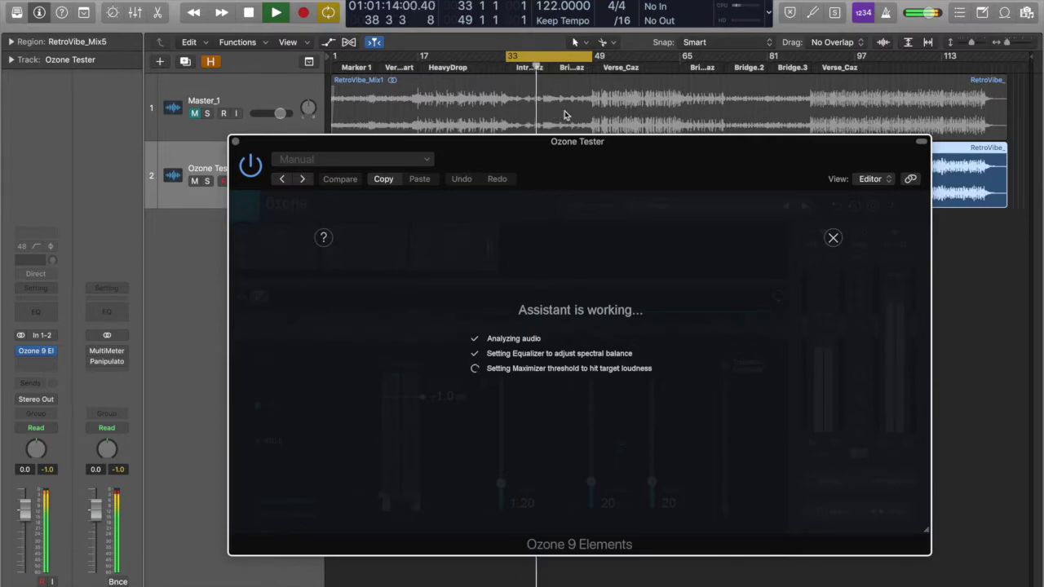
{"action": "left_click", "coordinate": [589, 456]}
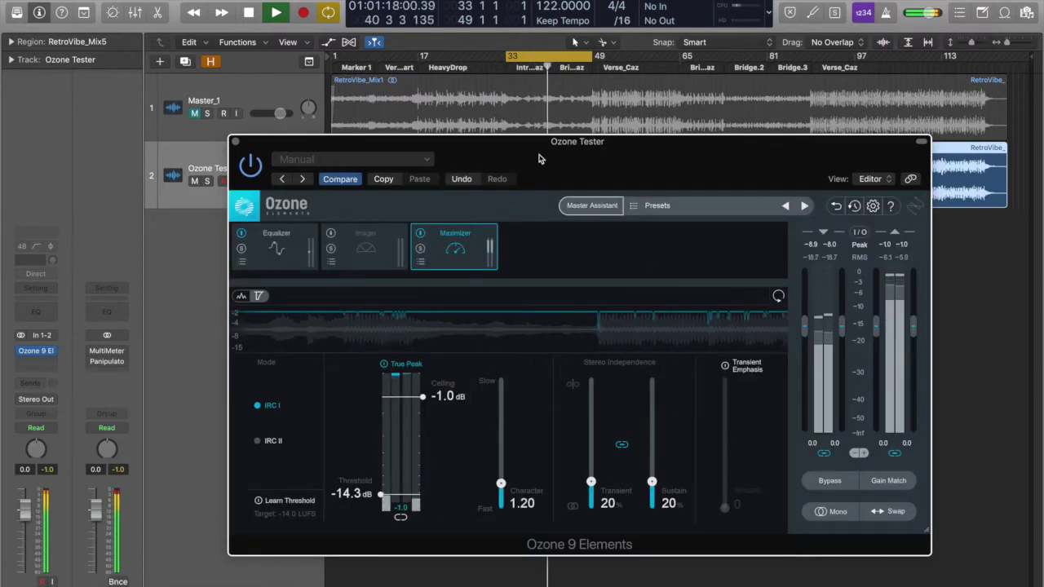
Stop playback and redraw the cycle range over bars 49–65
{"action": "left_click_drag", "start_coordinate": [534, 157], "coordinate": [510, 164]}
{"action": "left_click_drag", "start_coordinate": [599, 56], "coordinate": [639, 58]}
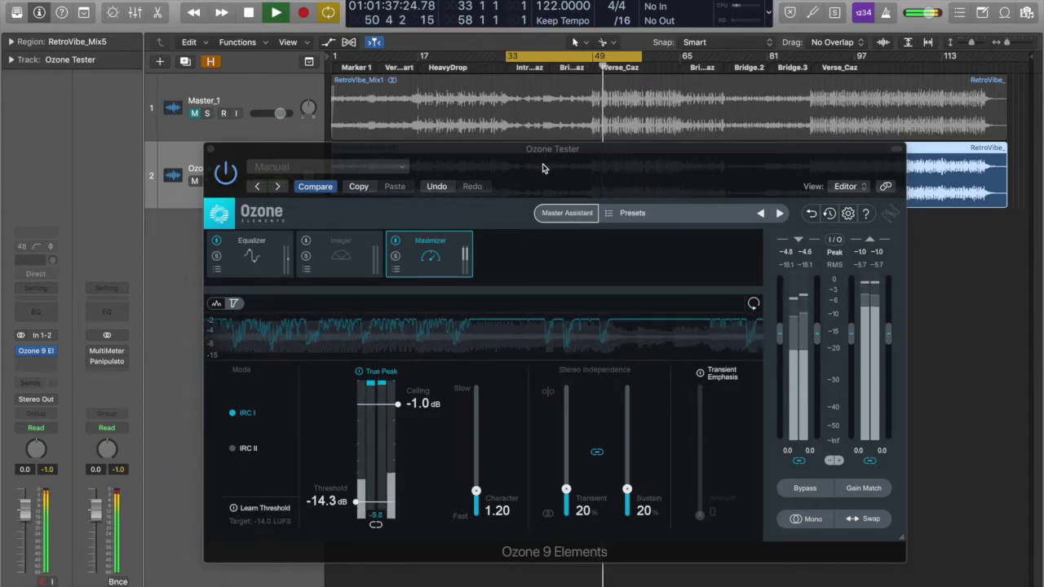
{"action": "key", "text": "space"}
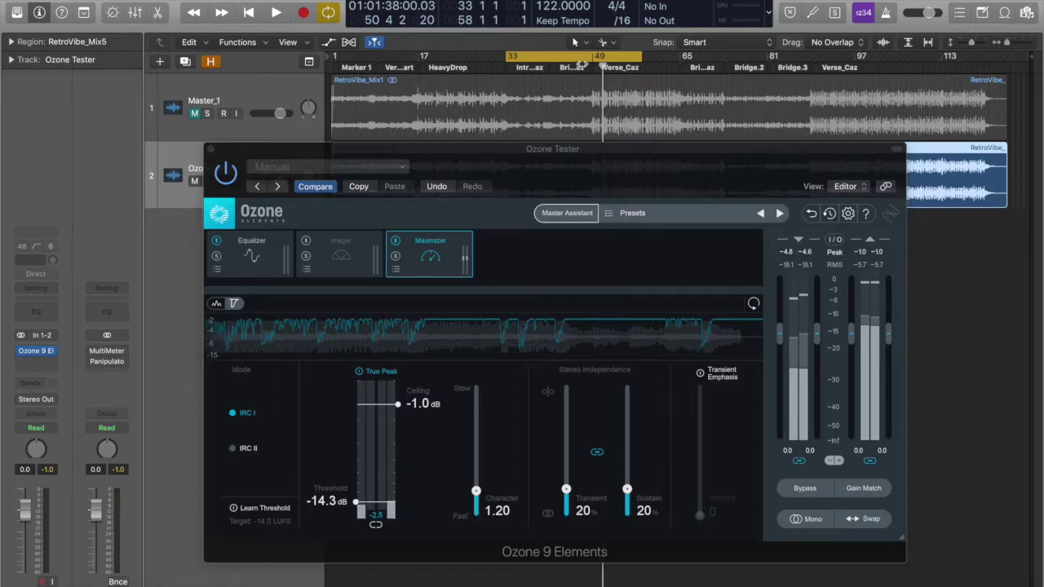
{"action": "left_click", "coordinate": [584, 62]}
{"action": "left_click_drag", "start_coordinate": [596, 61], "coordinate": [681, 62]}
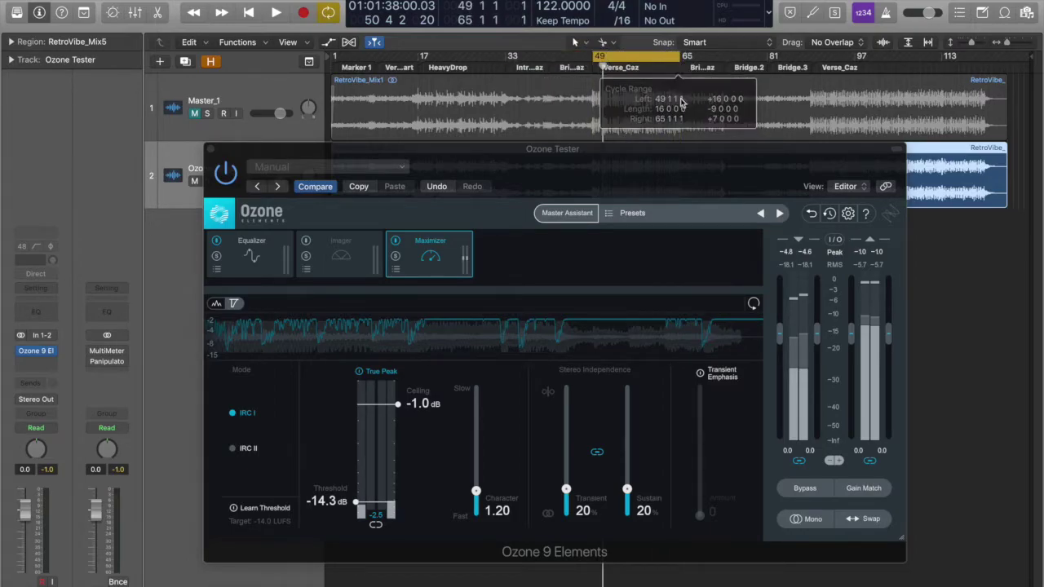
Rerun Master Assistant on bars 49–65 and accept its -9.2 dB threshold, Transient Emphasis 25 master
{"action": "left_click", "coordinate": [574, 215]}
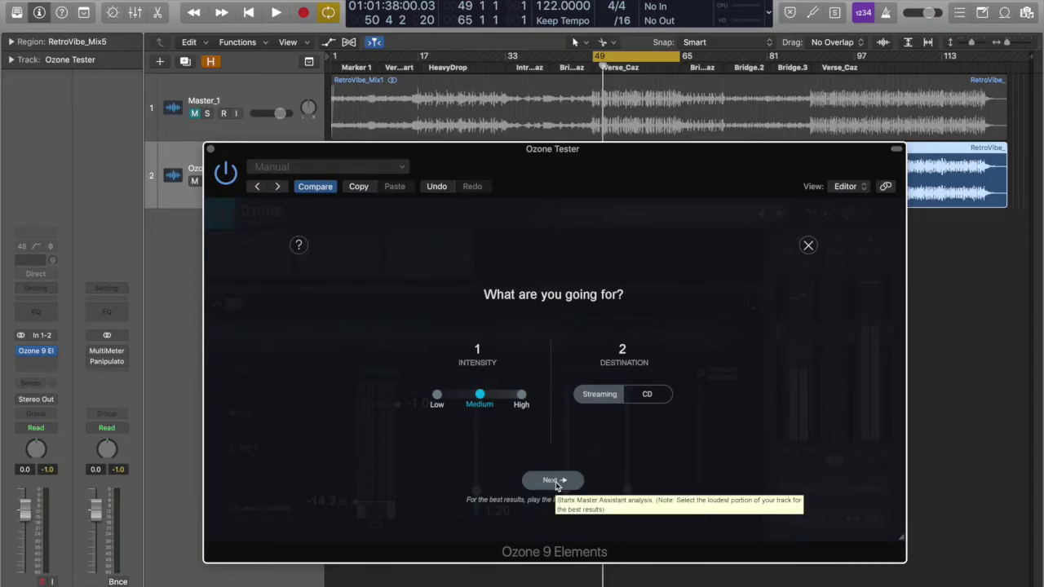
{"action": "left_click", "coordinate": [554, 481]}
{"action": "key", "text": "space"}
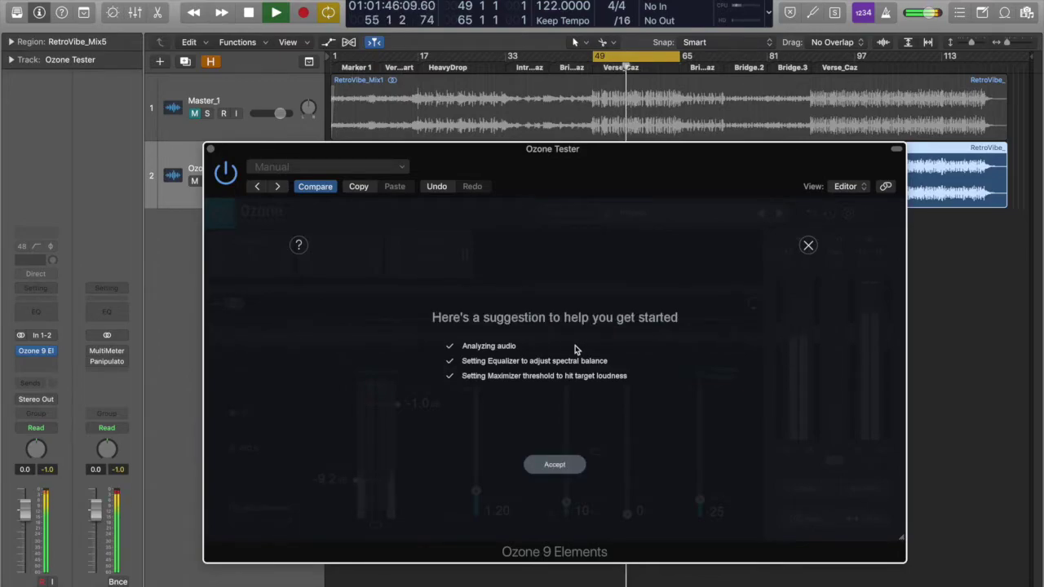
{"action": "left_click", "coordinate": [555, 464]}
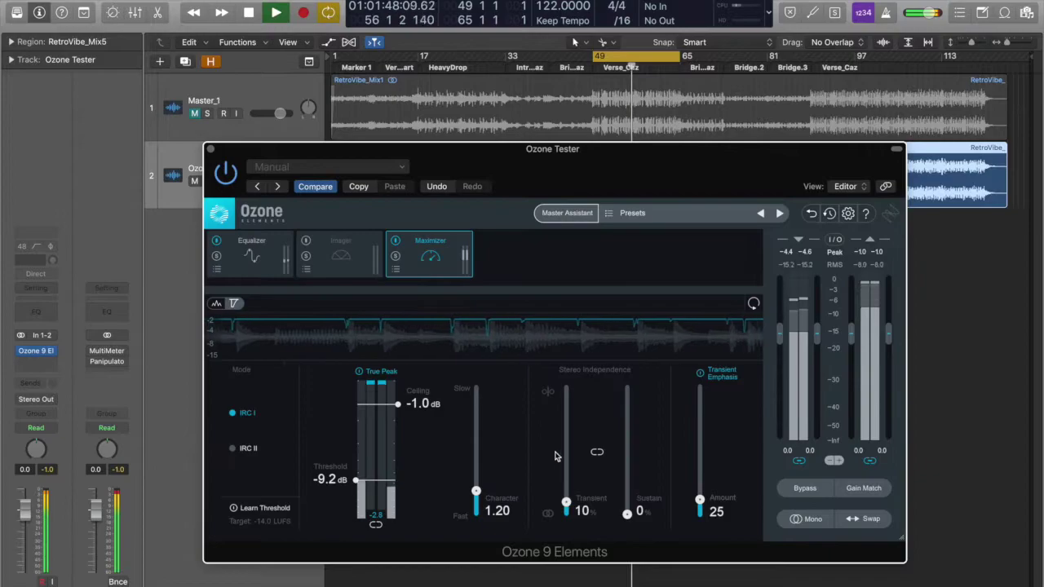
Audition the new master, stop playback, and switch Ozone to the Imager module
{"action": "mouse_move", "coordinate": [610, 163]}
{"action": "left_mouse_down"}
{"action": "mouse_move", "coordinate": [618, 177]}
{"action": "mouse_move", "coordinate": [615, 161]}
{"action": "left_mouse_up"}
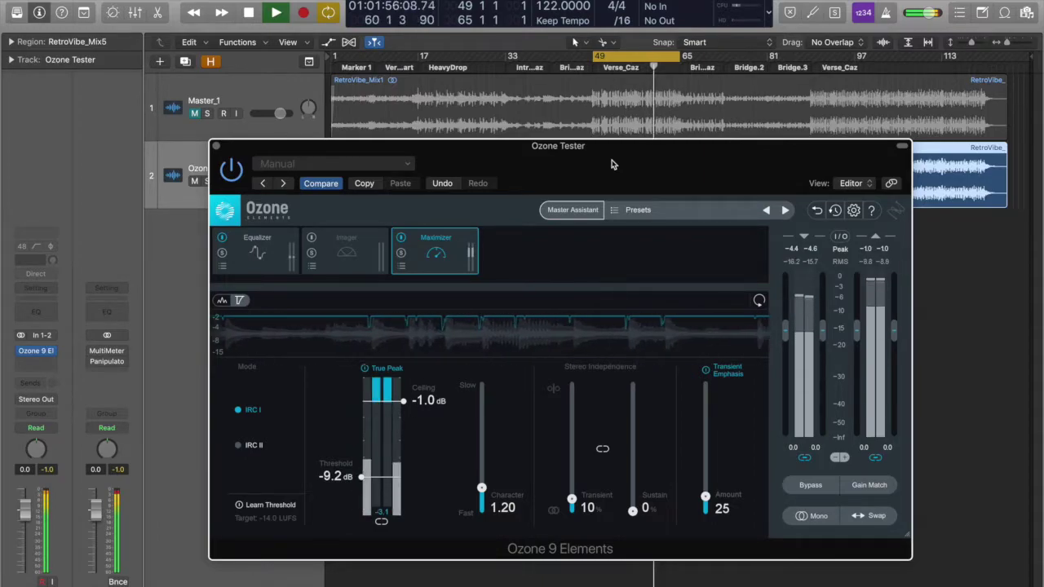
{"action": "left_click_drag", "start_coordinate": [657, 152], "coordinate": [671, 132]}
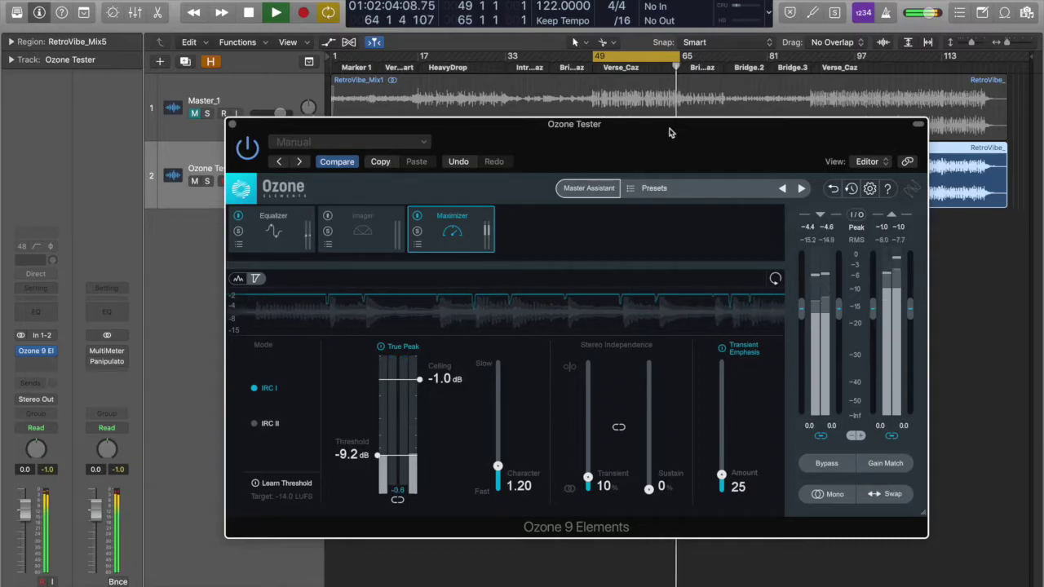
{"action": "key", "text": "space"}
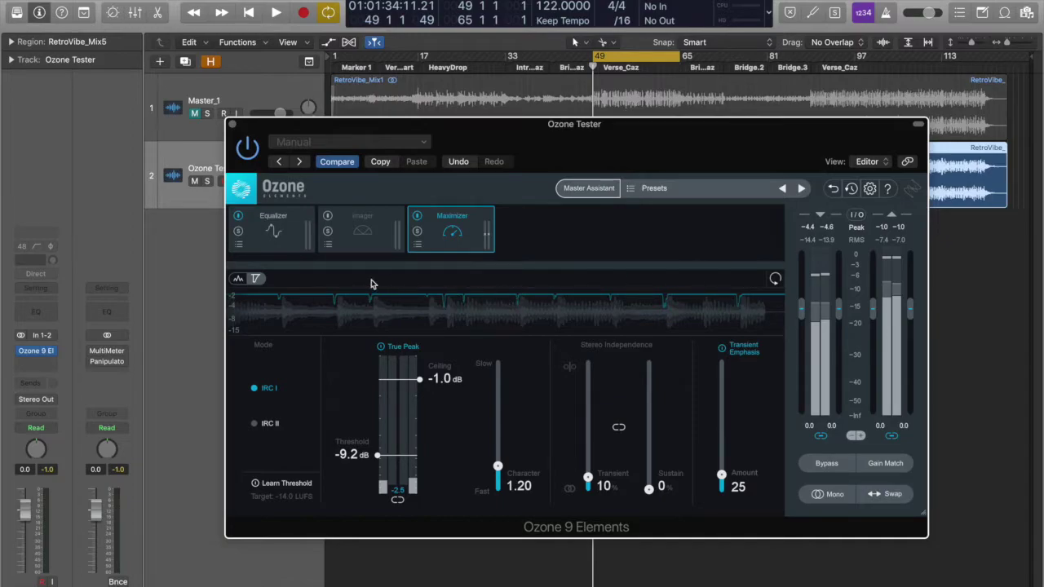
{"action": "left_click", "coordinate": [359, 236]}
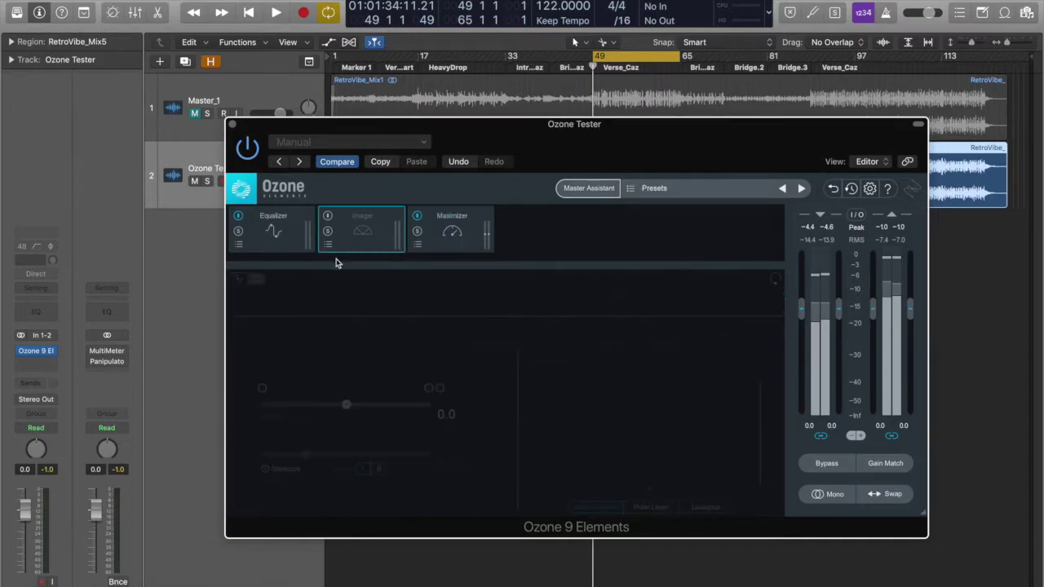
Inspect the Equalizer module's EQ curve, then close the Ozone window
{"action": "left_click", "coordinate": [286, 251]}
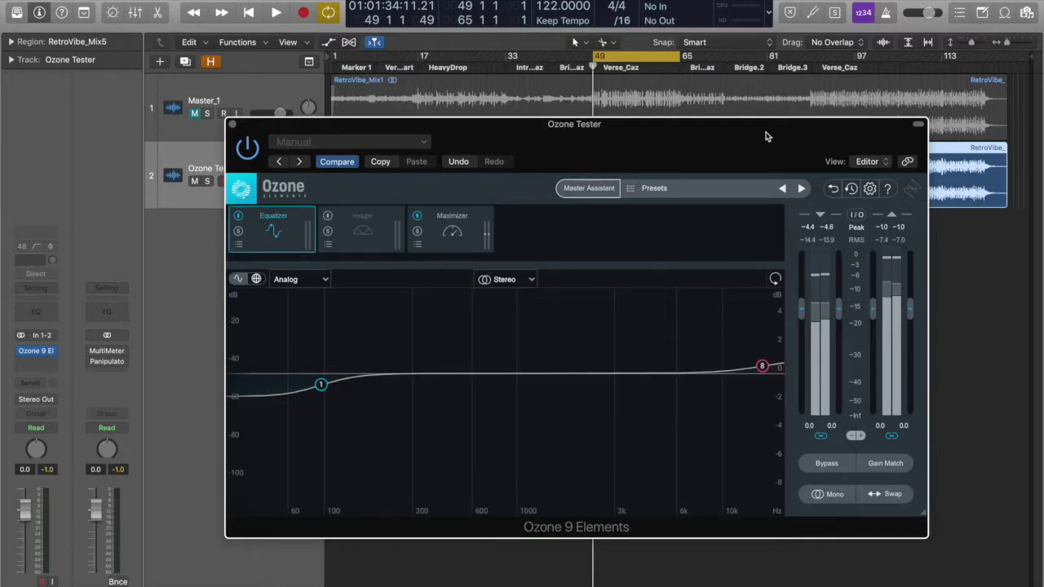
{"action": "left_click_drag", "start_coordinate": [679, 151], "coordinate": [735, 147]}
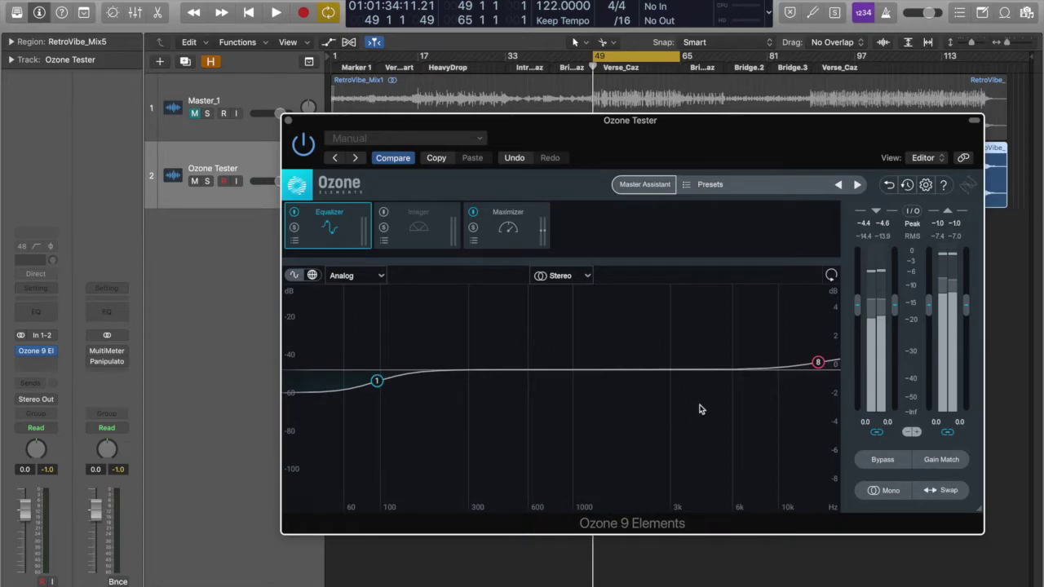
{"action": "mouse_move", "coordinate": [674, 149]}
{"action": "left_mouse_down"}
{"action": "mouse_move", "coordinate": [669, 158]}
{"action": "mouse_move", "coordinate": [663, 147]}
{"action": "left_mouse_up"}
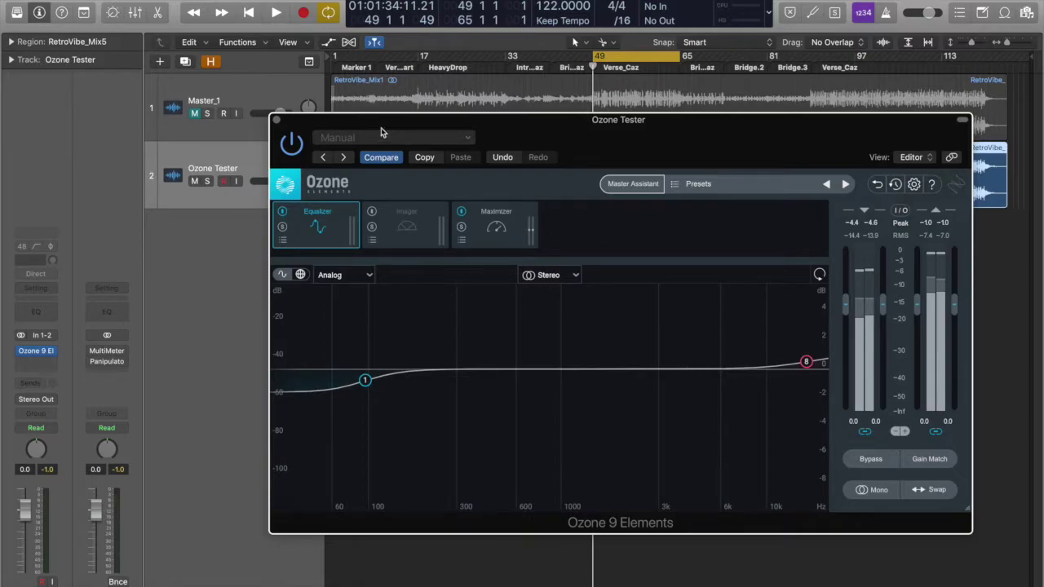
{"action": "left_click", "coordinate": [277, 121]}
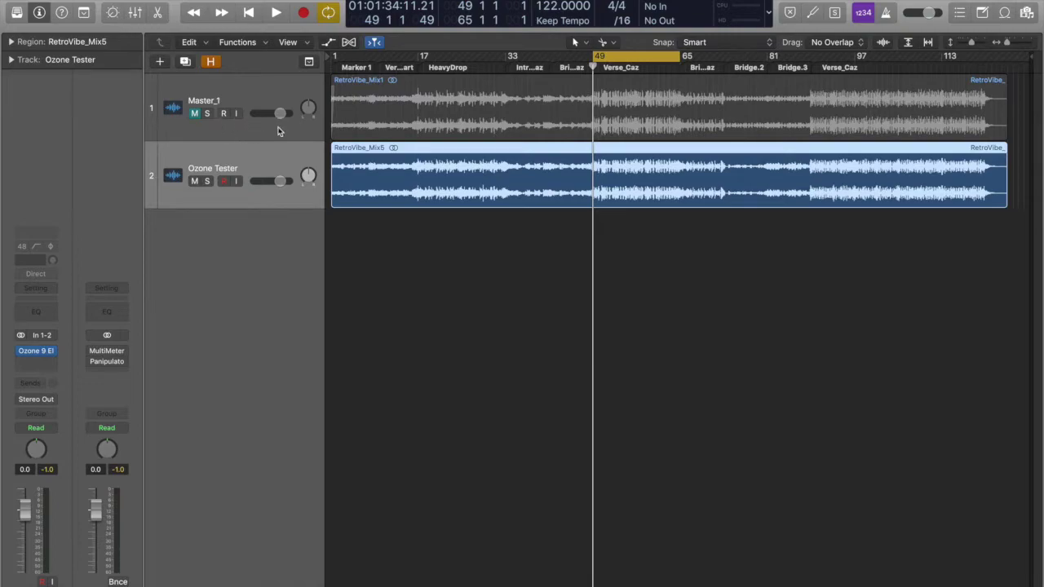
Mute Ozone Tester, unmute the Master_1 manual master, and start playback
{"action": "left_click", "coordinate": [677, 55]}
{"action": "left_click", "coordinate": [194, 181]}
{"action": "left_click", "coordinate": [195, 113]}
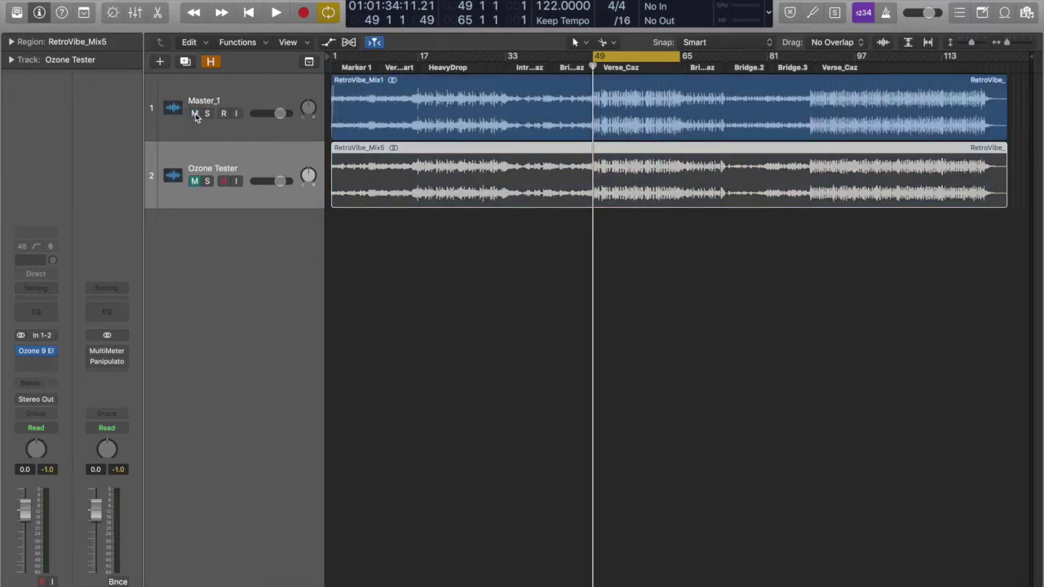
{"action": "key", "text": "space"}
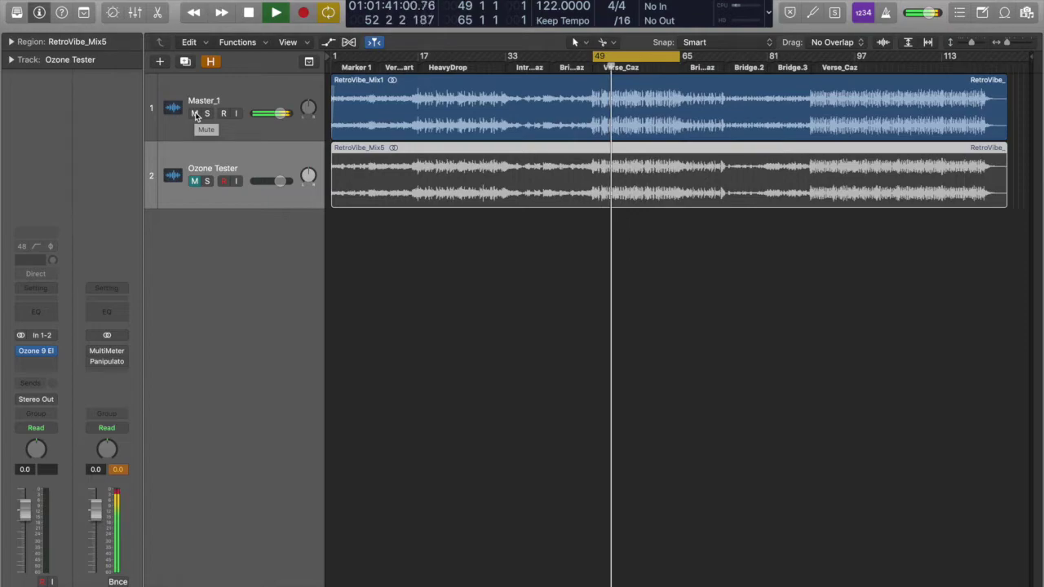
Toggle Solo on Ozone Tester repeatedly to A/B against Master_1, ending unsoloed
{"action": "left_click", "coordinate": [208, 181]}
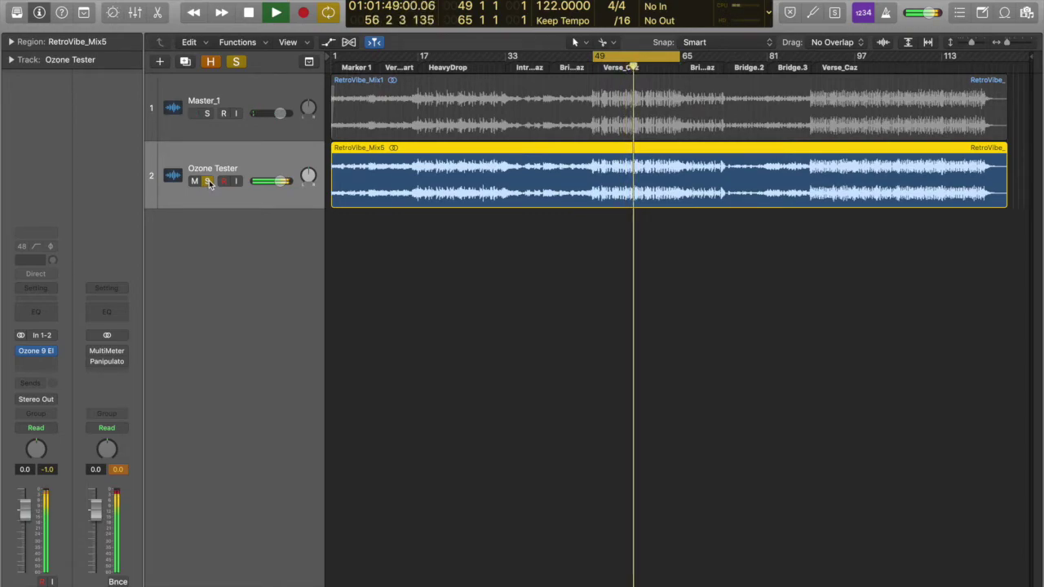
{"action": "left_click", "coordinate": [209, 181]}
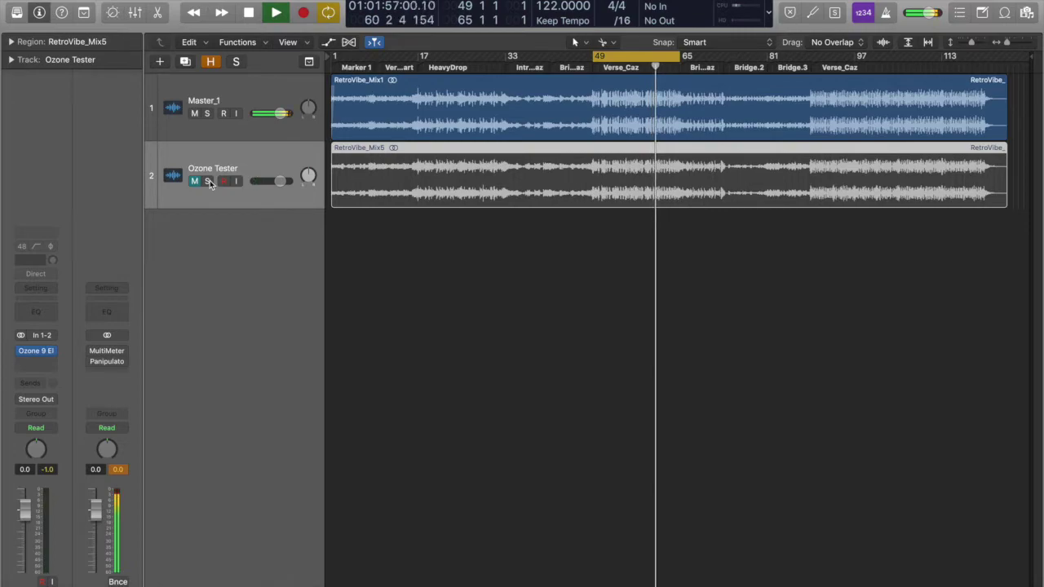
{"action": "left_click", "coordinate": [209, 181]}
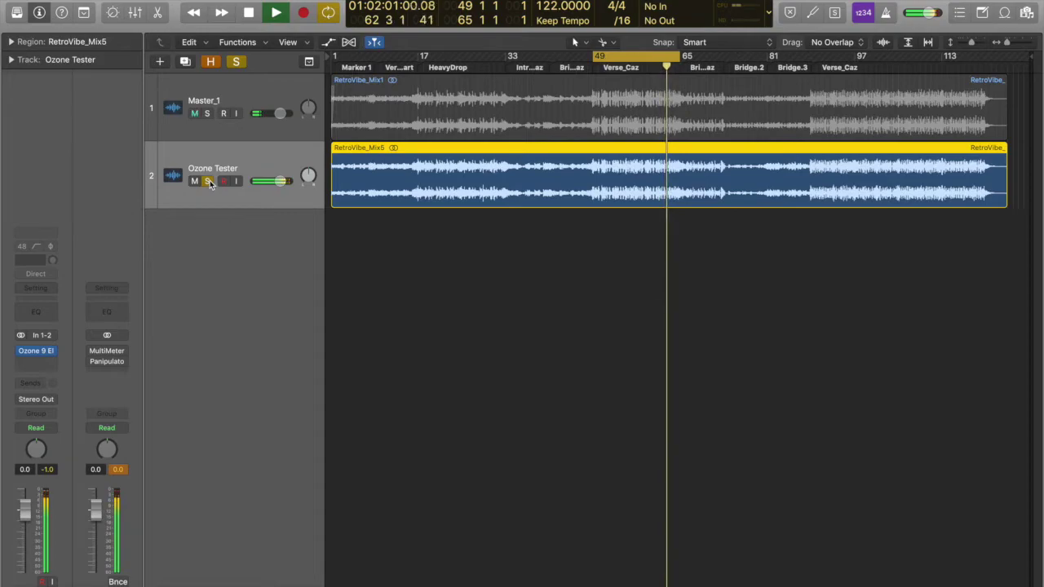
{"action": "left_click", "coordinate": [209, 181]}
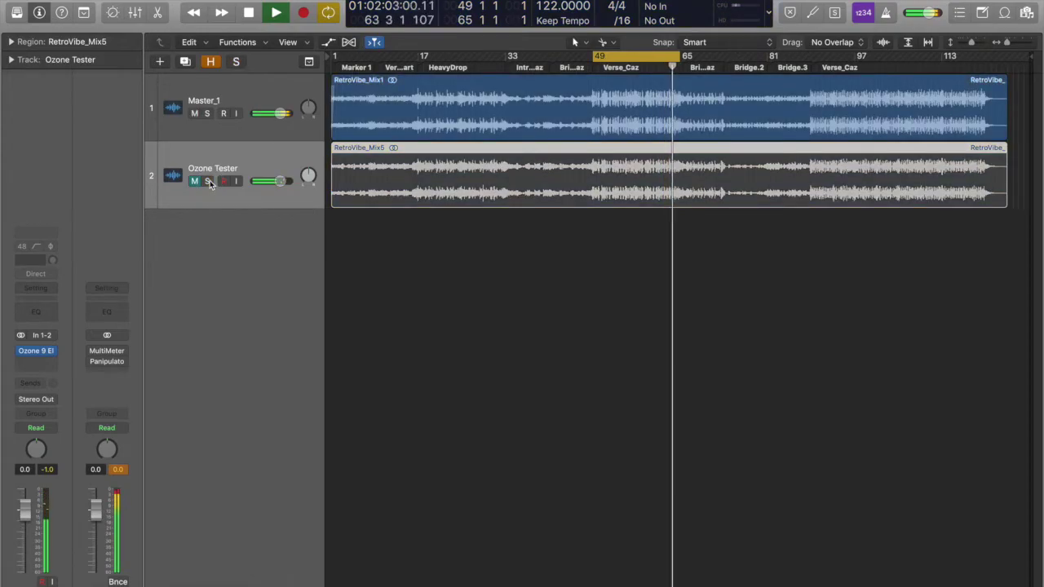
{"action": "left_click", "coordinate": [208, 181]}
{"action": "left_click", "coordinate": [209, 181]}
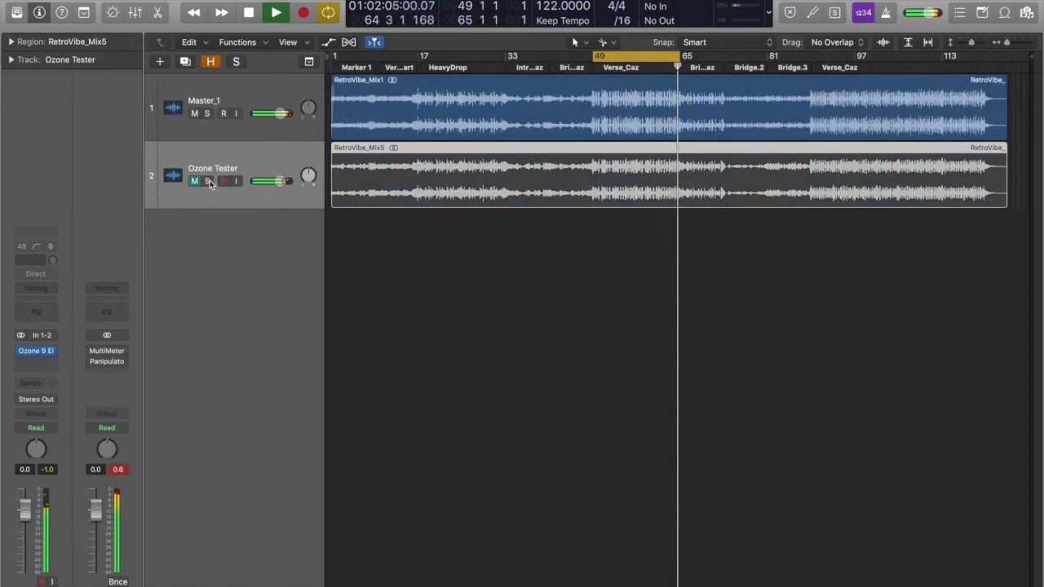
{"action": "left_click", "coordinate": [209, 181]}
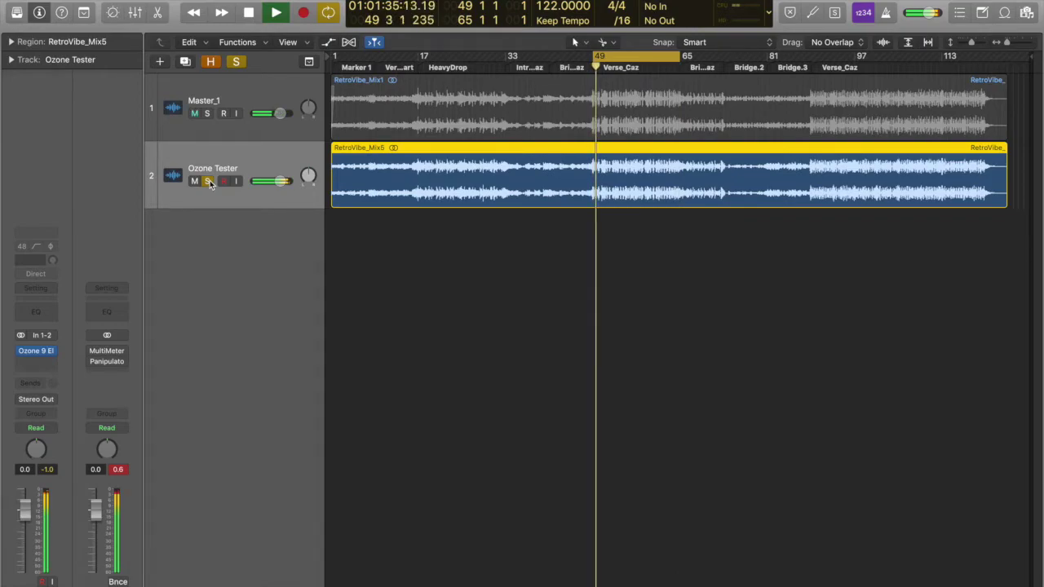
{"action": "left_click", "coordinate": [209, 181]}
{"action": "left_click", "coordinate": [209, 181]}
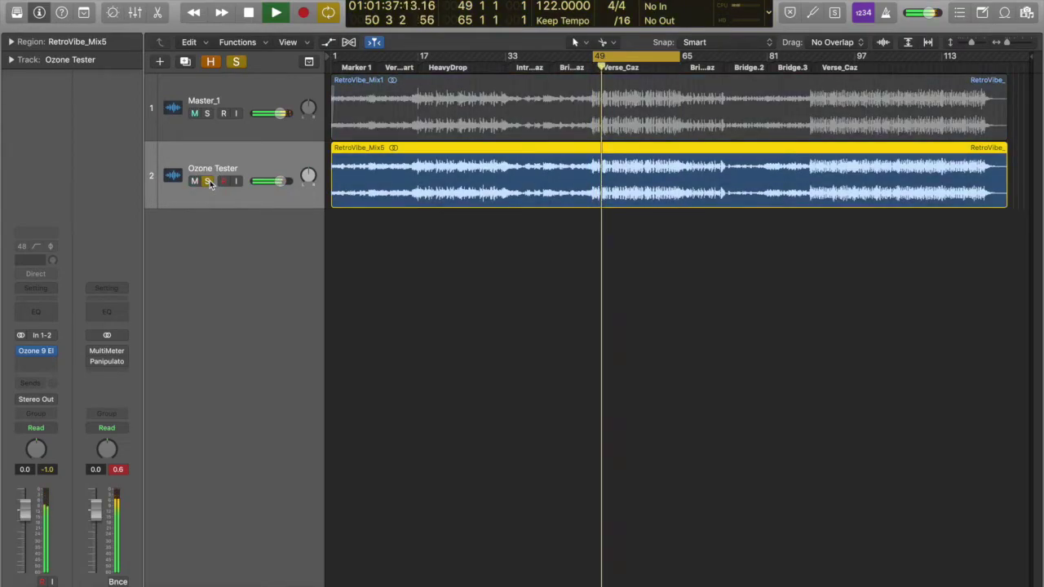
{"action": "left_click", "coordinate": [209, 181]}
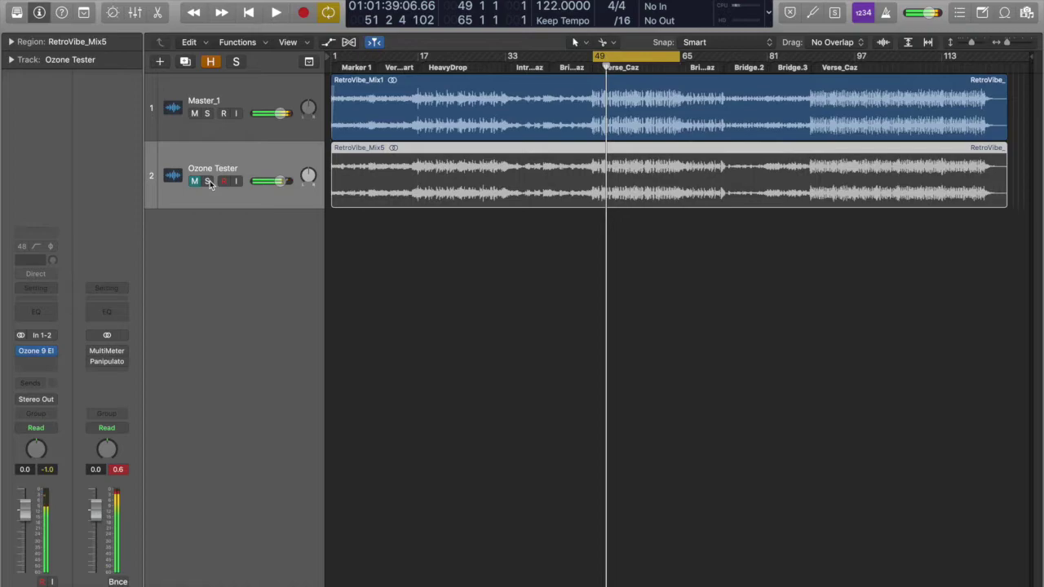
Move the cycle to bars 33–49, then check Ozone Tester's Maximizer settings and close the window
{"action": "left_click_drag", "start_coordinate": [617, 52], "coordinate": [538, 52]}
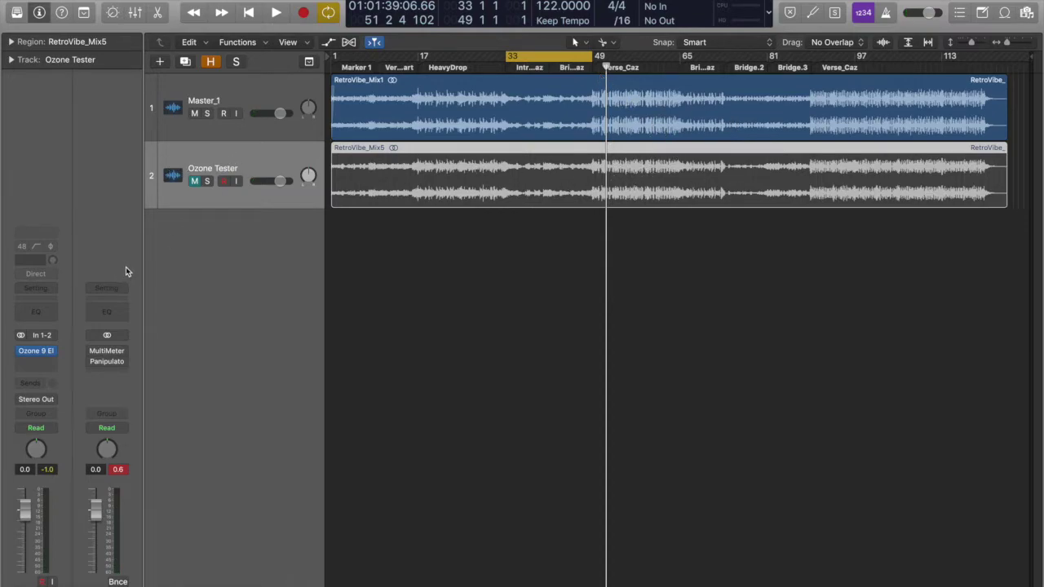
{"action": "left_click", "coordinate": [226, 95]}
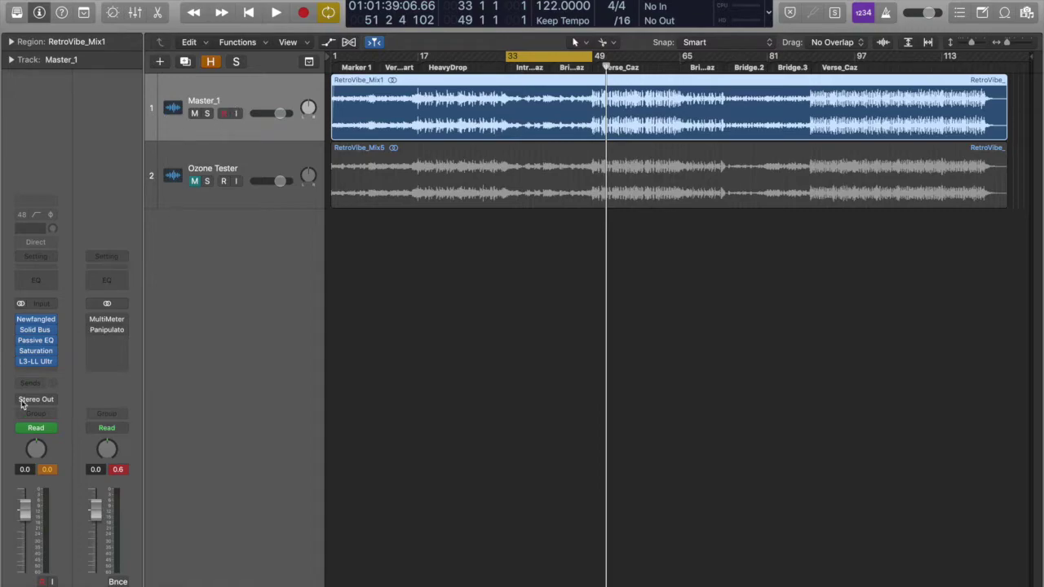
{"action": "left_click", "coordinate": [218, 168]}
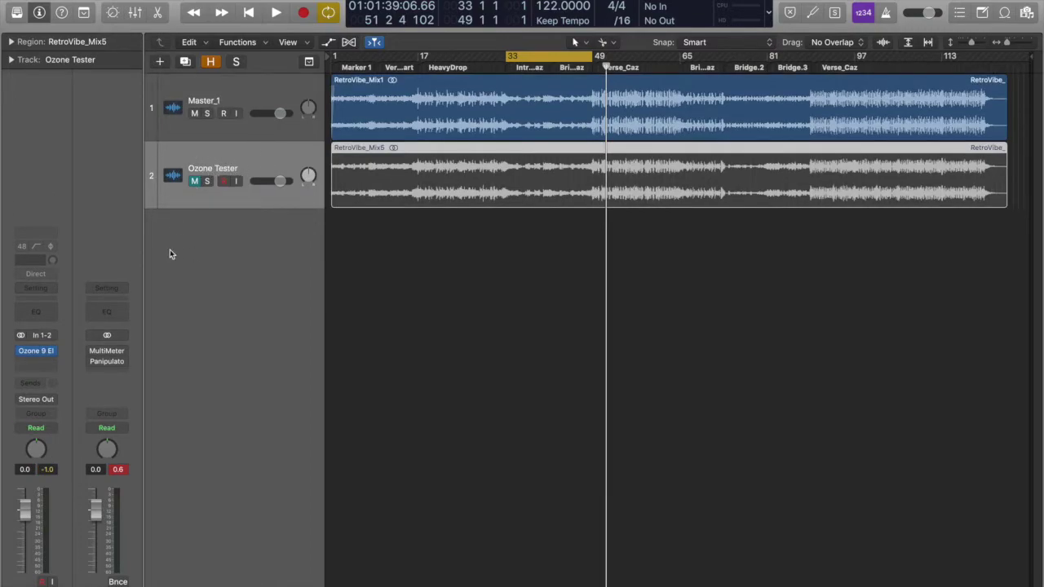
{"action": "mouse_move", "coordinate": [48, 355]}
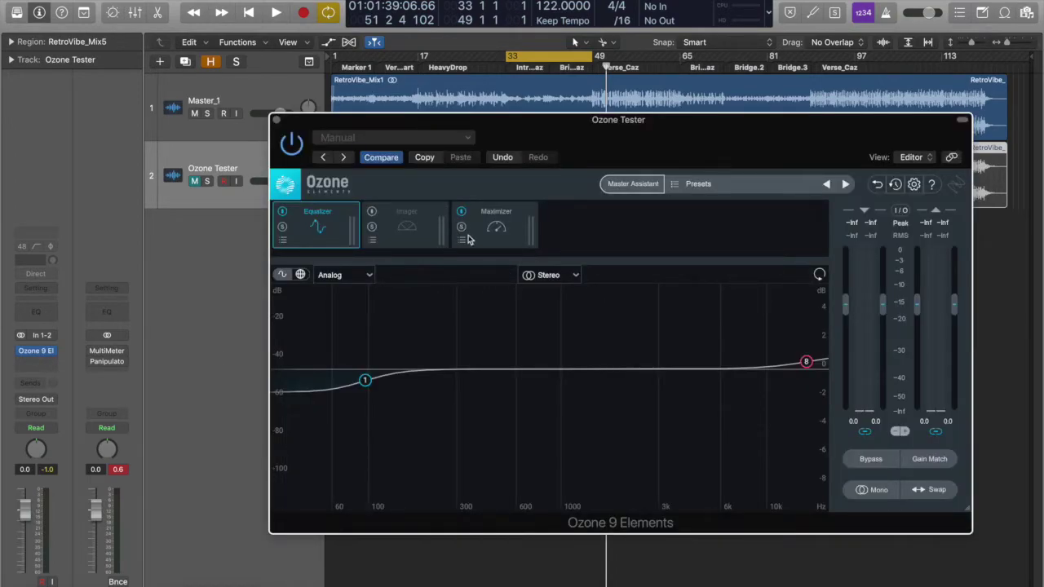
{"action": "left_click", "coordinate": [486, 243]}
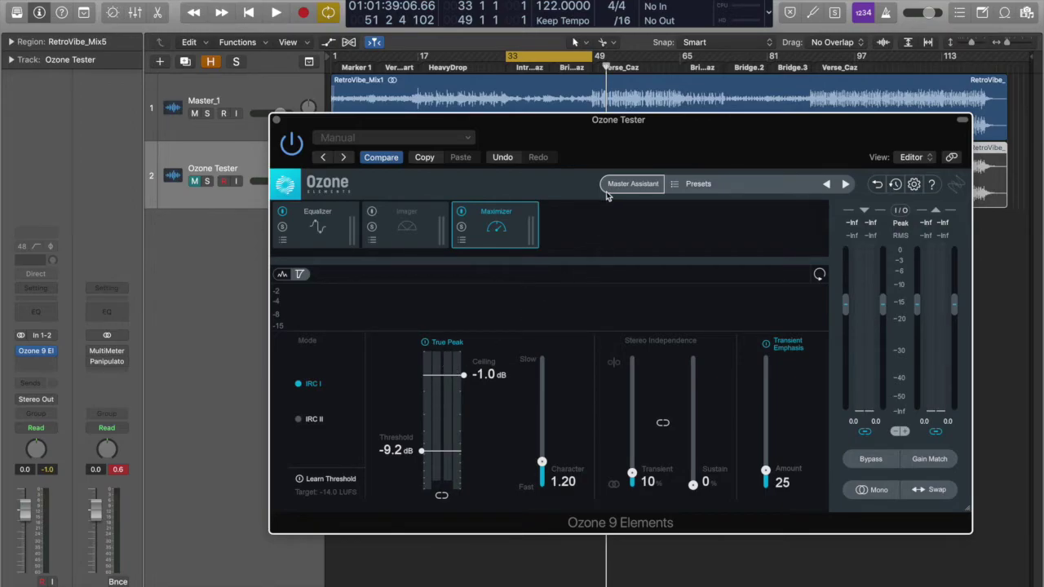
{"action": "left_click", "coordinate": [276, 121]}
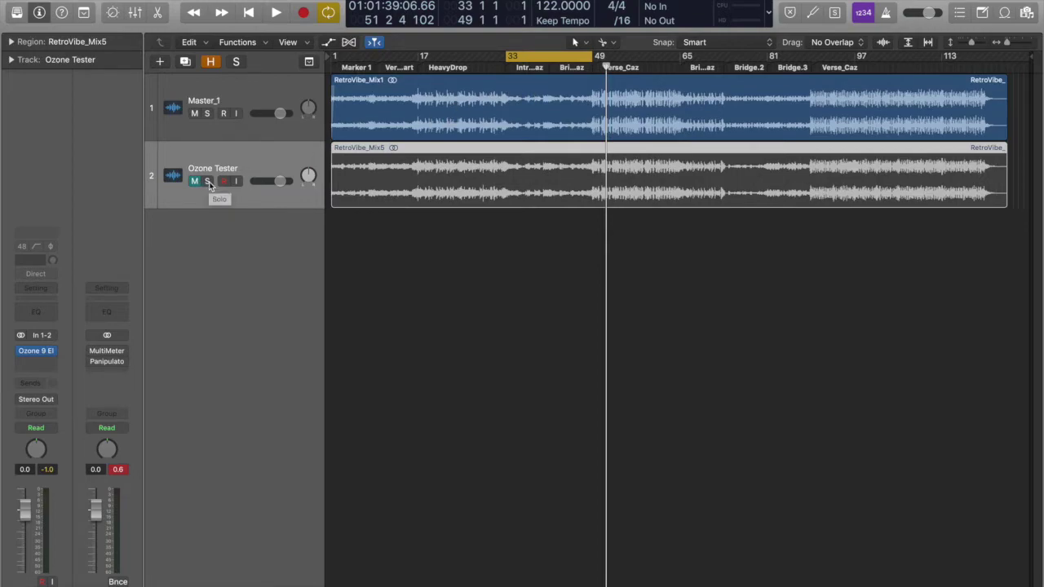
Play the cycle and A/B the Ozone Tester master against the manual master by toggling Solo
{"action": "key", "text": "space"}
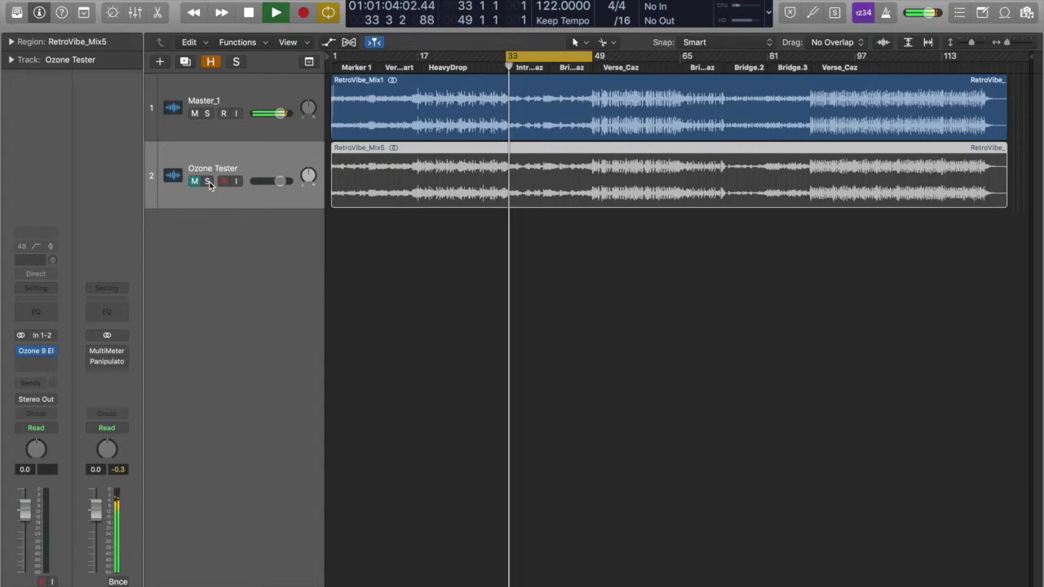
{"action": "left_click", "coordinate": [208, 181]}
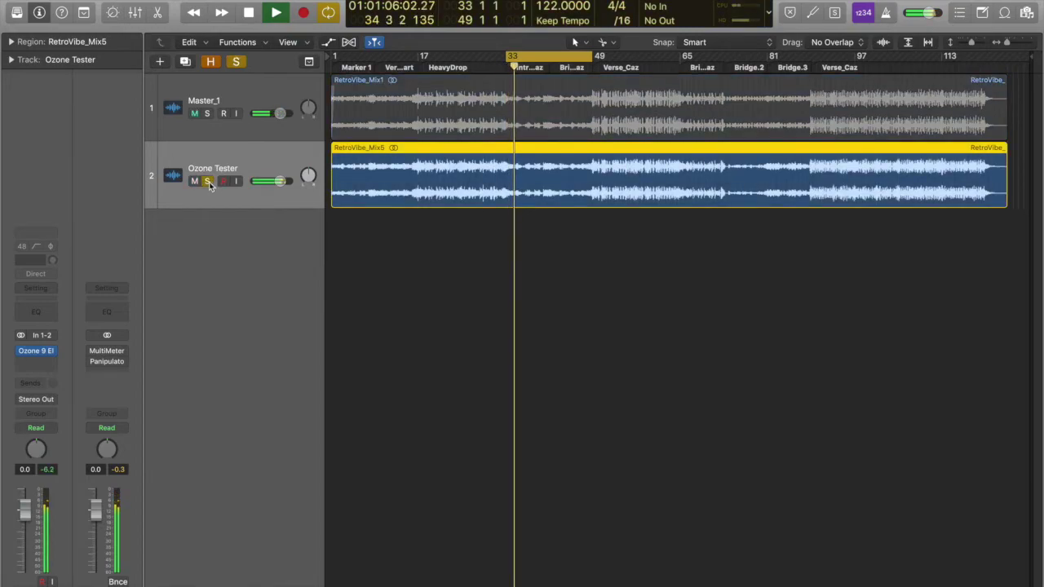
{"action": "left_click", "coordinate": [208, 181]}
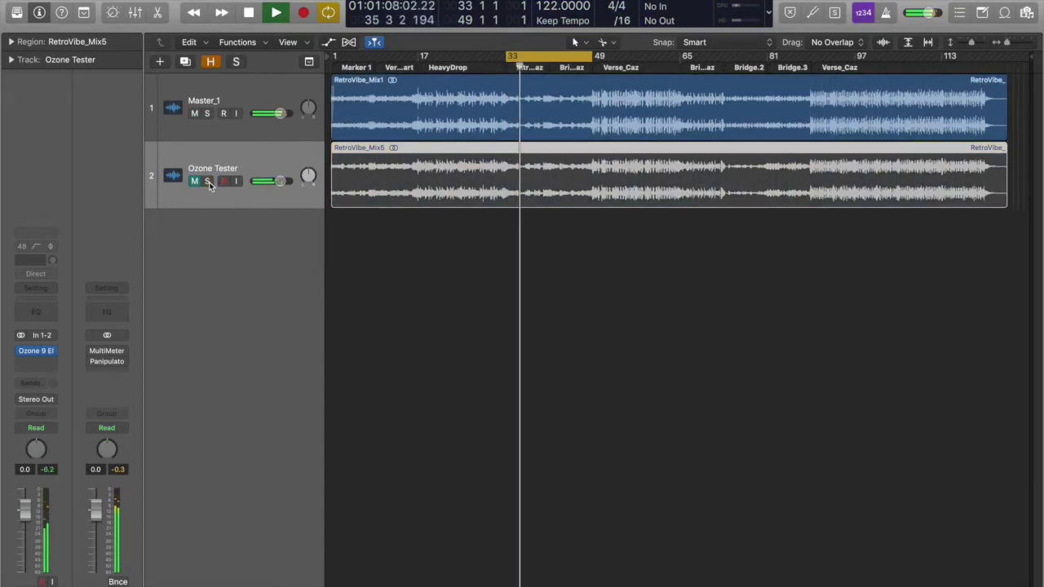
{"action": "left_click", "coordinate": [208, 181]}
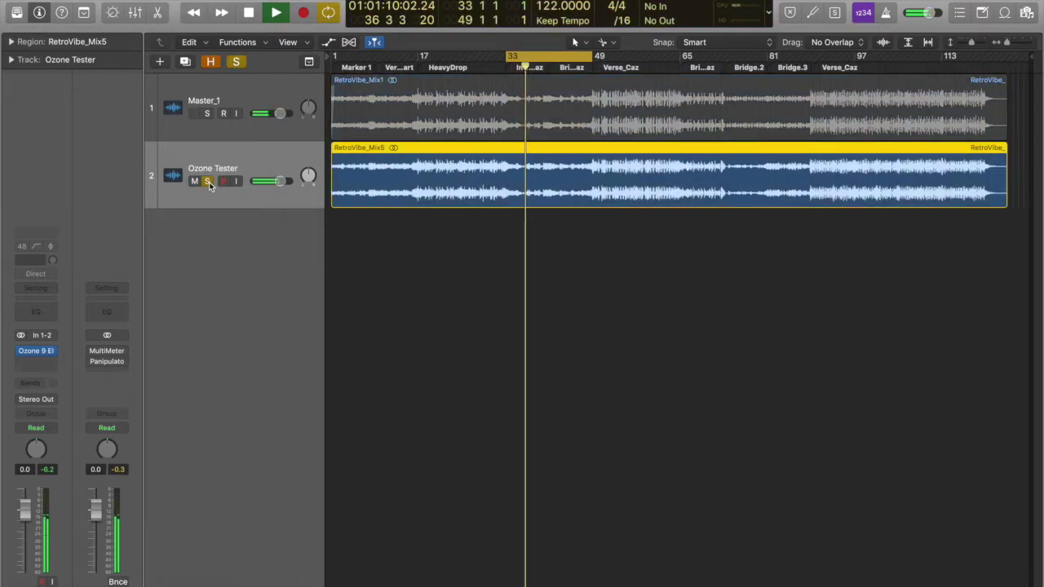
{"action": "left_click", "coordinate": [208, 181]}
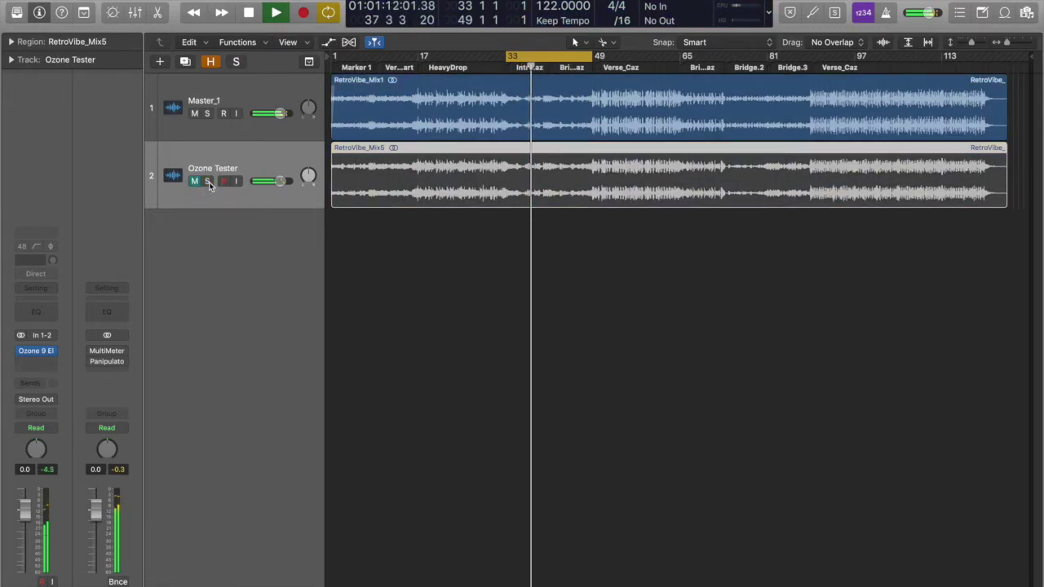
{"action": "left_click", "coordinate": [208, 181]}
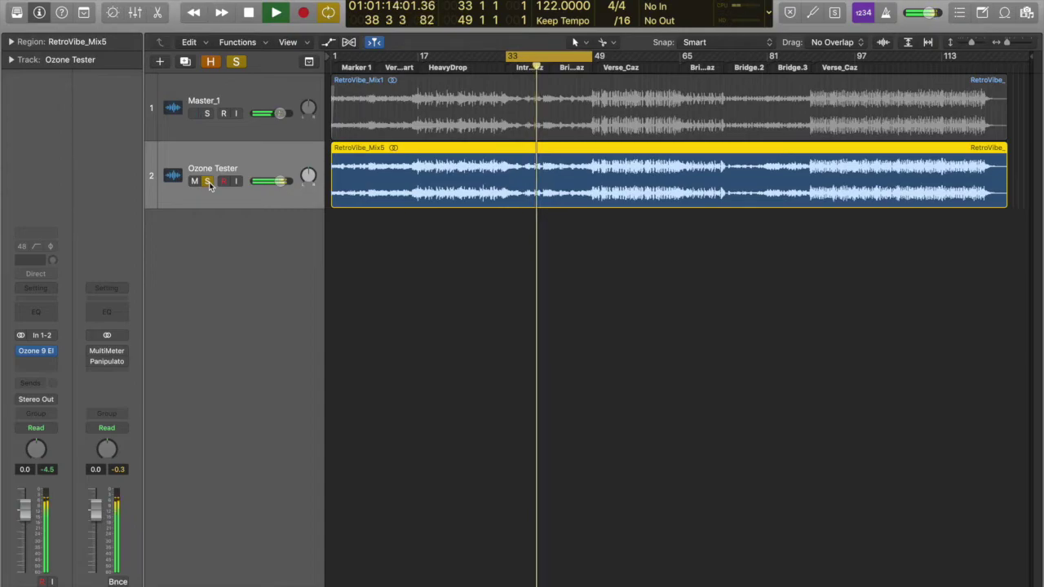
{"action": "left_click", "coordinate": [208, 181]}
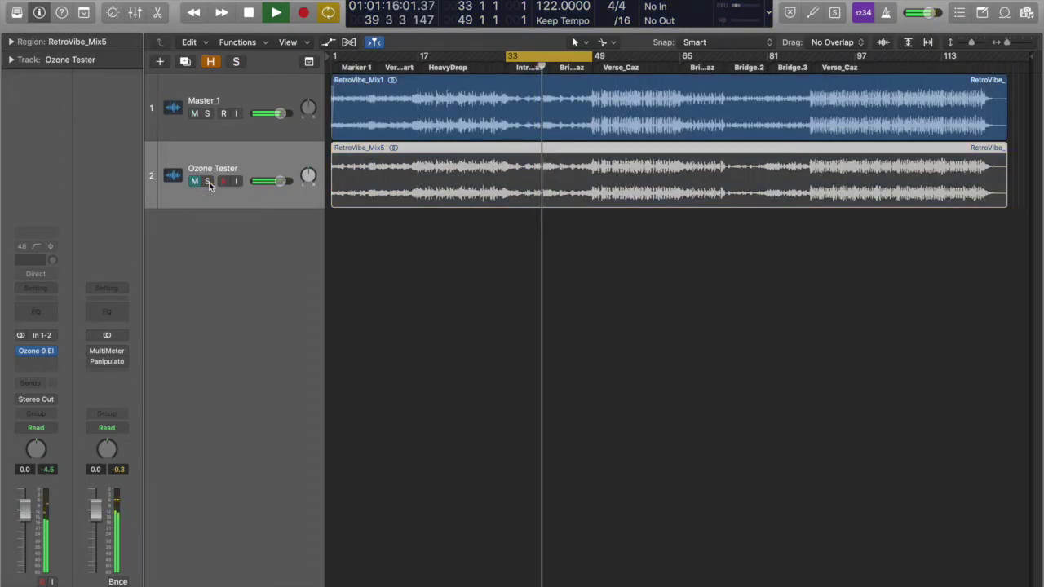
{"action": "left_click", "coordinate": [208, 181]}
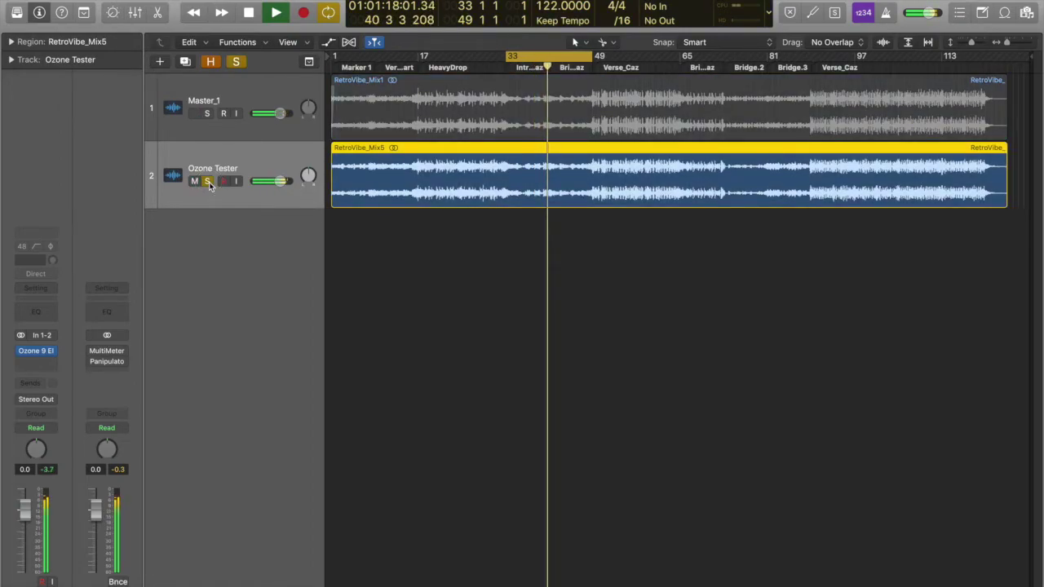
{"action": "left_click", "coordinate": [208, 181]}
{"action": "left_click", "coordinate": [208, 181]}
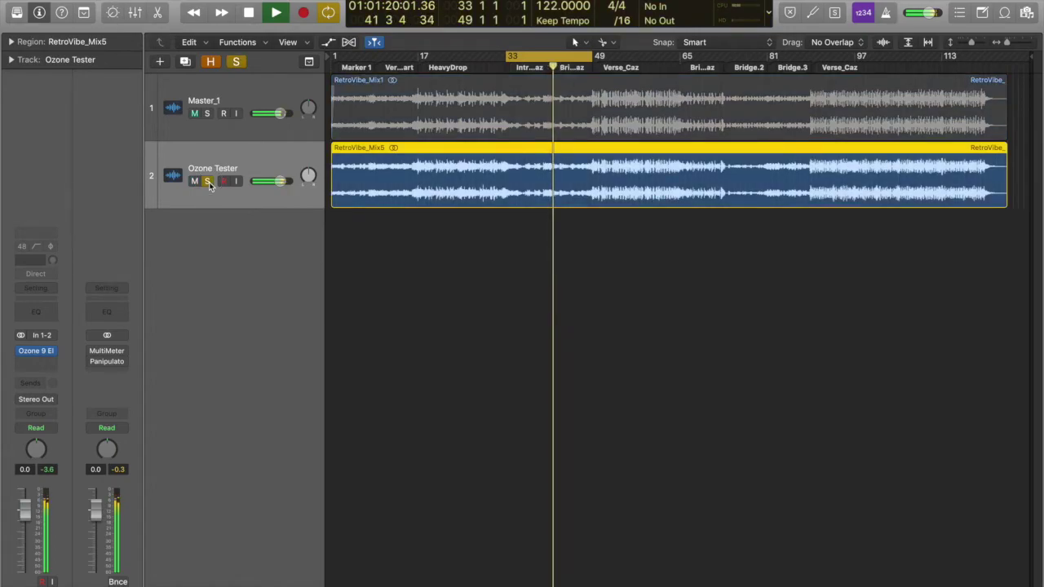
{"action": "left_click", "coordinate": [208, 181]}
{"action": "left_click", "coordinate": [208, 181]}
{"action": "left_click", "coordinate": [208, 181]}
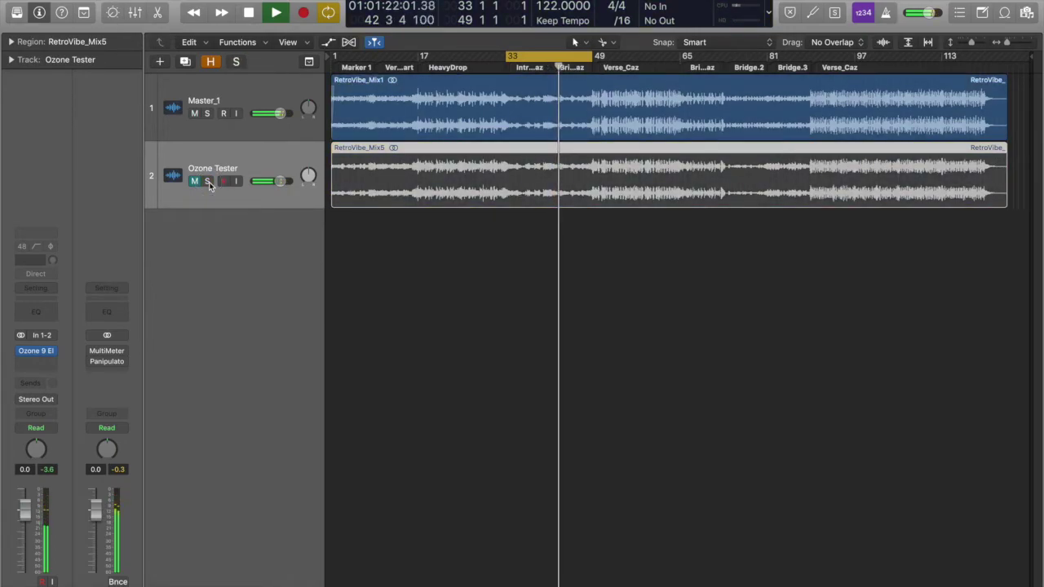
{"action": "left_click", "coordinate": [208, 181]}
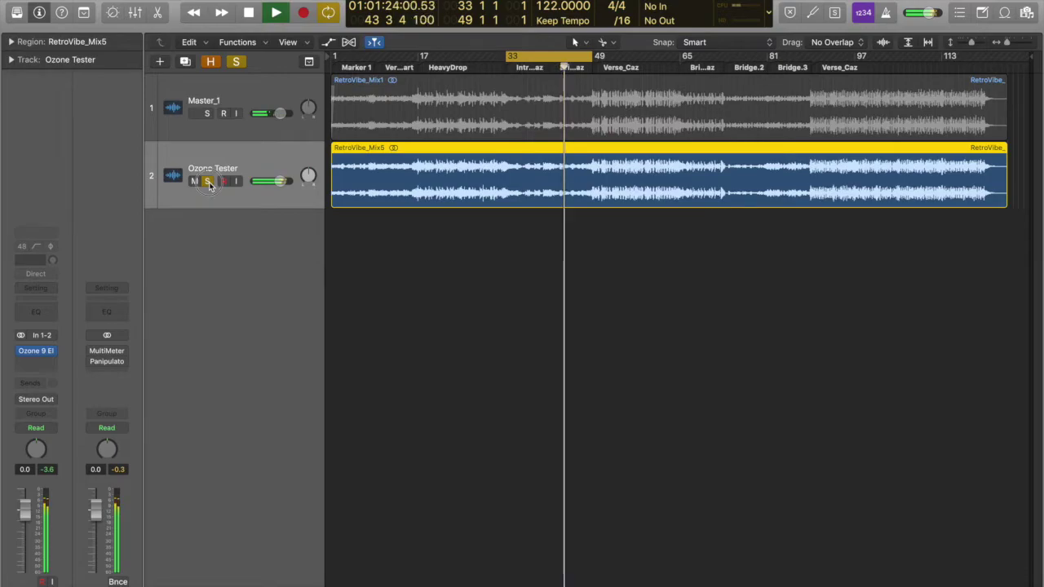
{"action": "left_click", "coordinate": [208, 181]}
{"action": "left_click", "coordinate": [207, 181]}
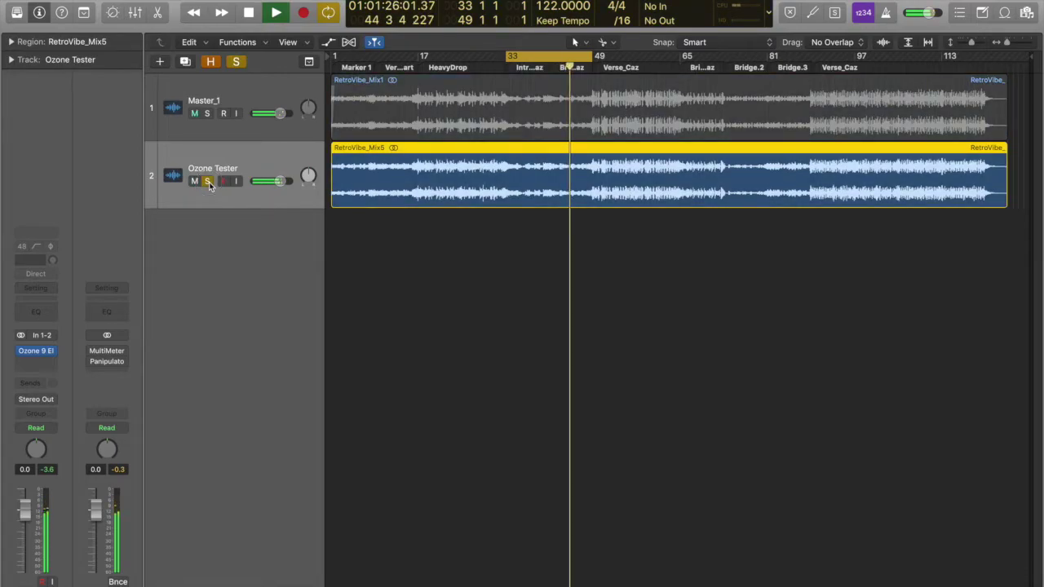
{"action": "key", "text": "space"}
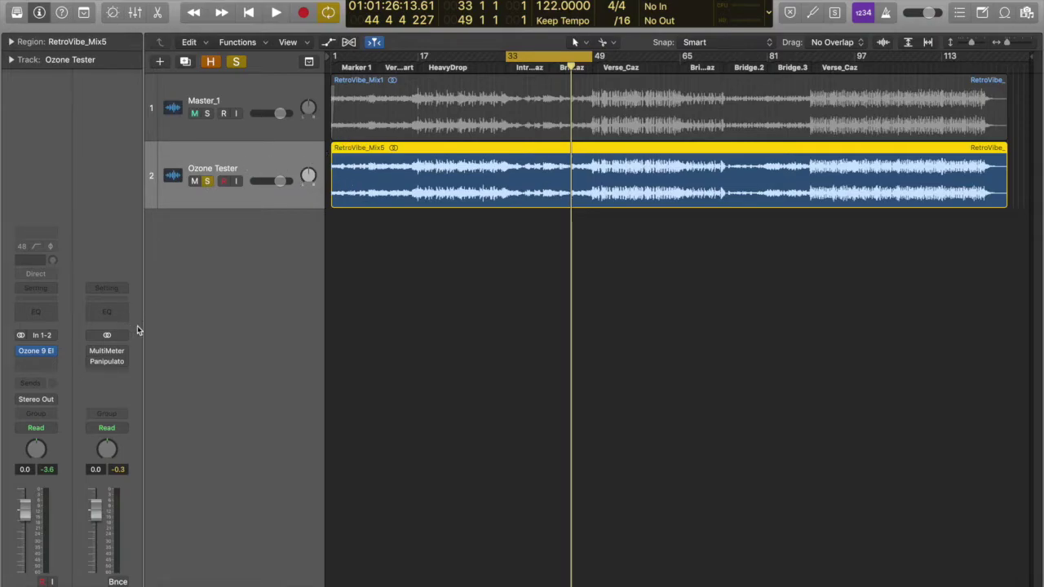
Mute the Ozone Tester track
{"action": "left_click", "coordinate": [194, 181]}
{"action": "left_click", "coordinate": [207, 181]}
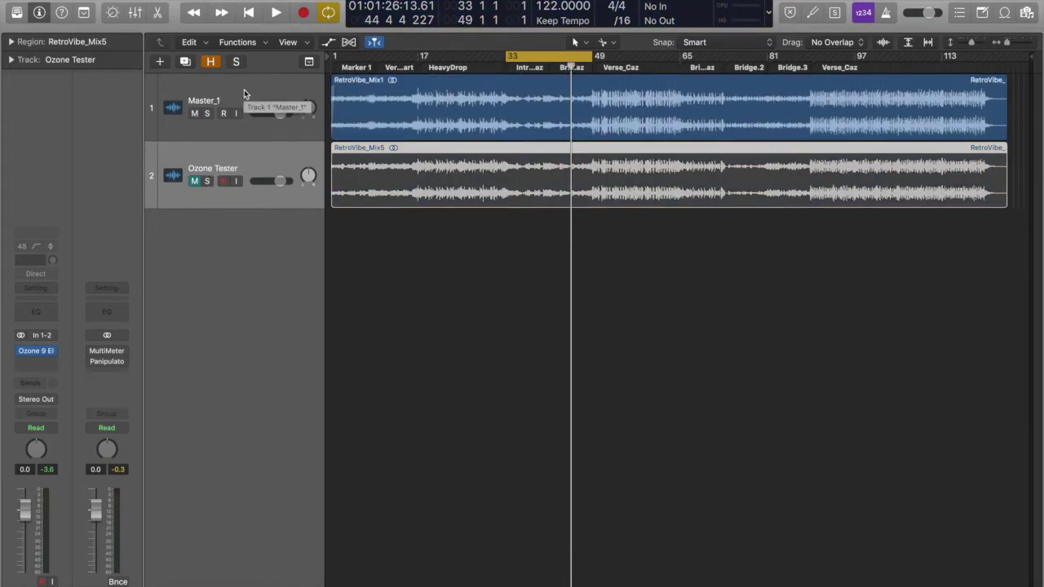
{"action": "mouse_move", "coordinate": [45, 355]}
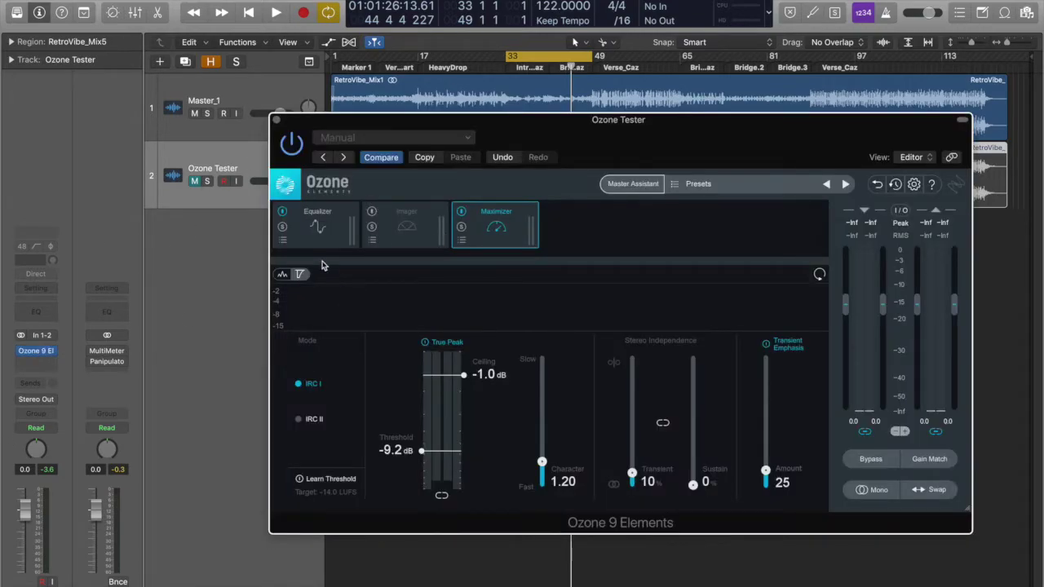
{"action": "left_click", "coordinate": [343, 241]}
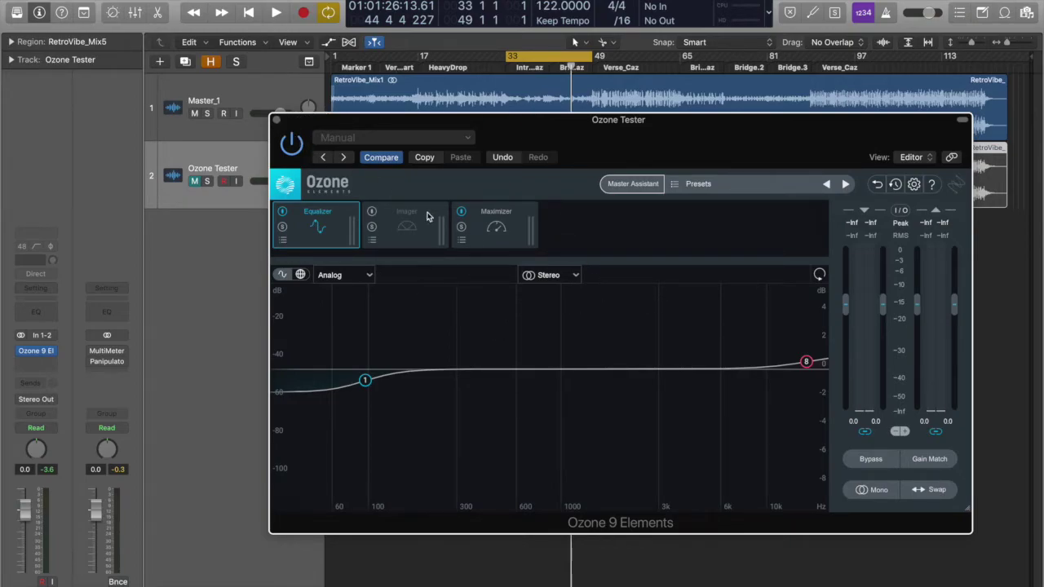
{"action": "left_click", "coordinate": [499, 243]}
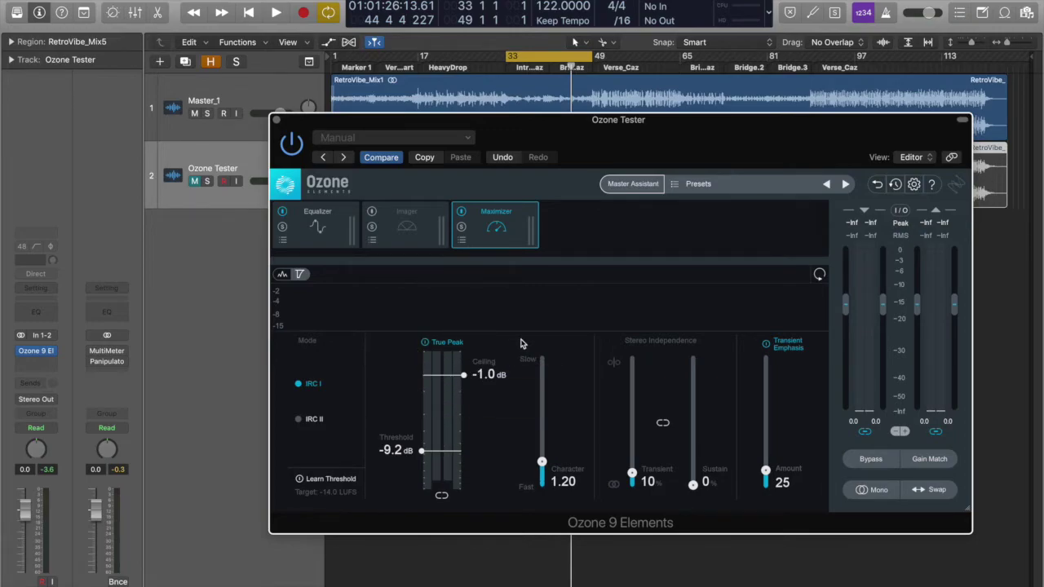
{"action": "left_click", "coordinate": [276, 120]}
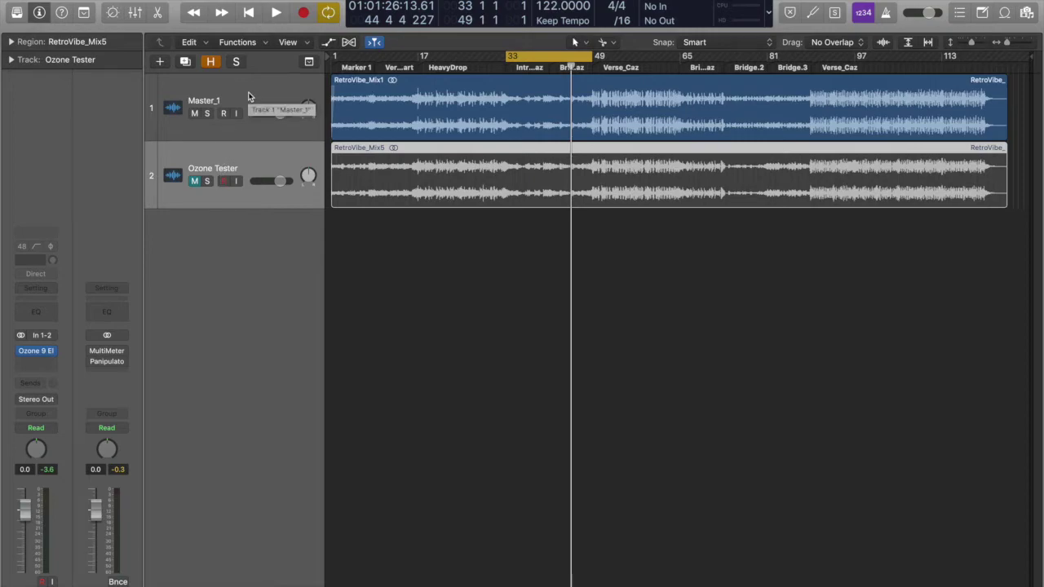
Mute Master_1, unmute Ozone Tester, and move the cycle range to start at bar 47
{"action": "left_click", "coordinate": [283, 97]}
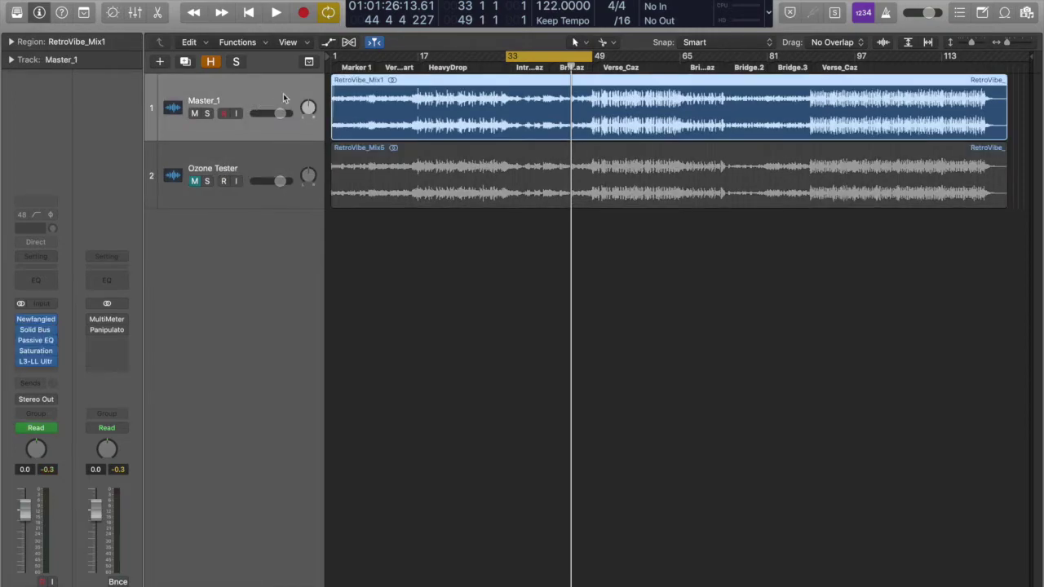
{"action": "mouse_move", "coordinate": [48, 329]}
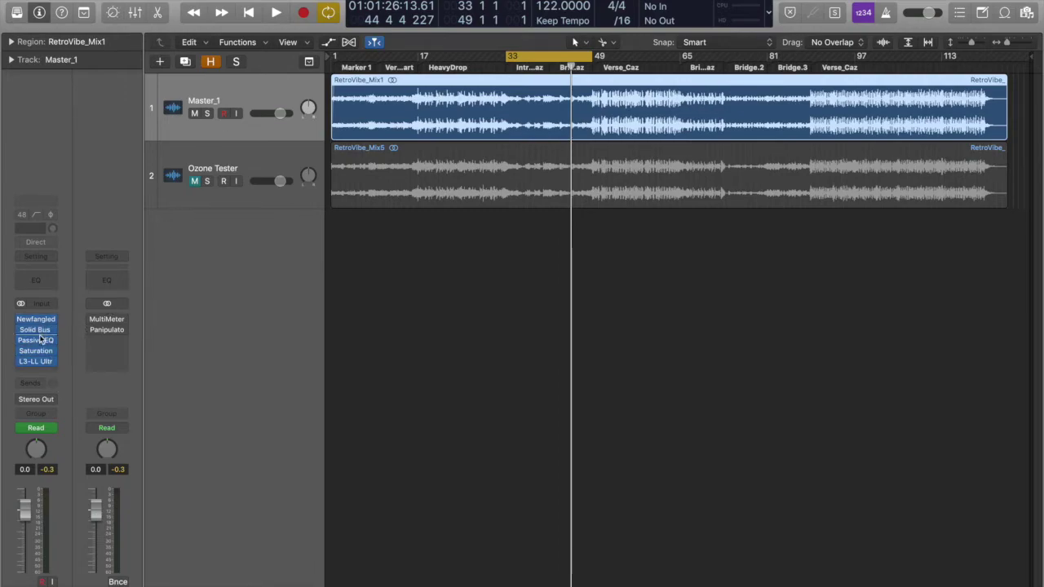
{"action": "left_click", "coordinate": [251, 173]}
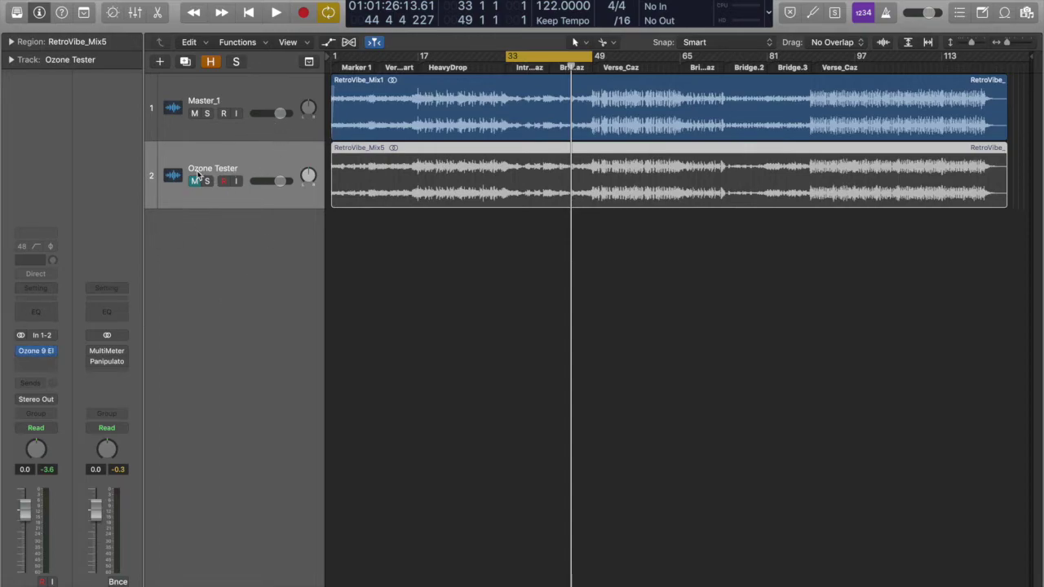
{"action": "left_click", "coordinate": [194, 113]}
{"action": "left_click", "coordinate": [194, 181]}
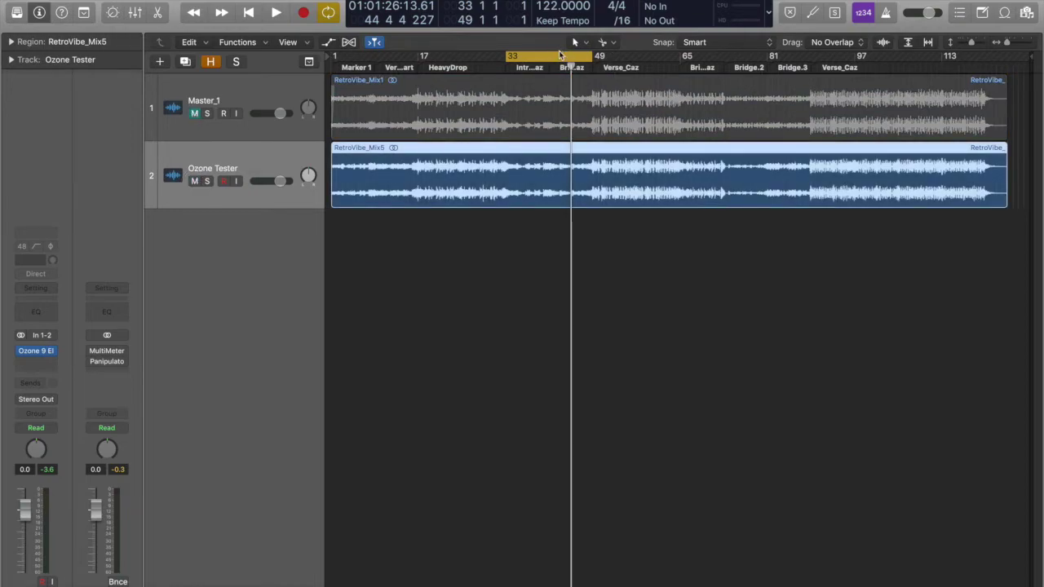
{"action": "left_click_drag", "start_coordinate": [582, 57], "coordinate": [680, 59]}
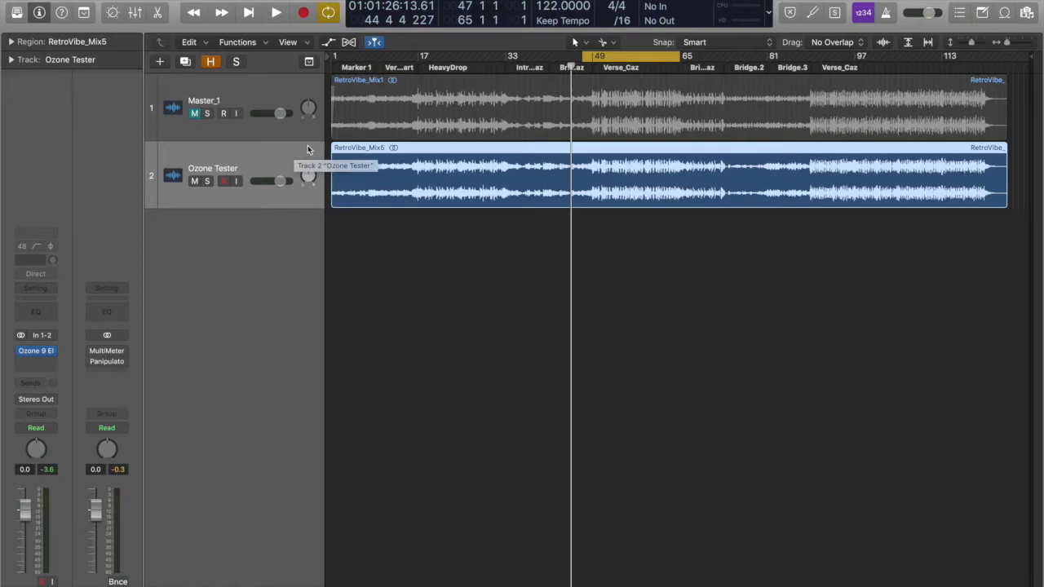
{"action": "mouse_move", "coordinate": [45, 351]}
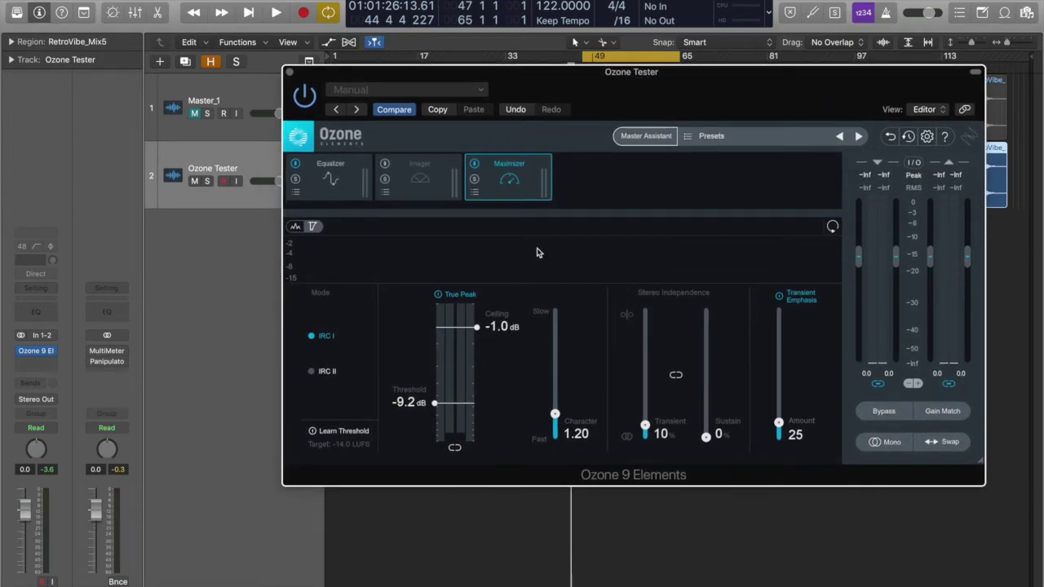
Add a narrow boost band to Ozone's Equalizer curve and solo it
{"action": "left_click", "coordinate": [339, 194]}
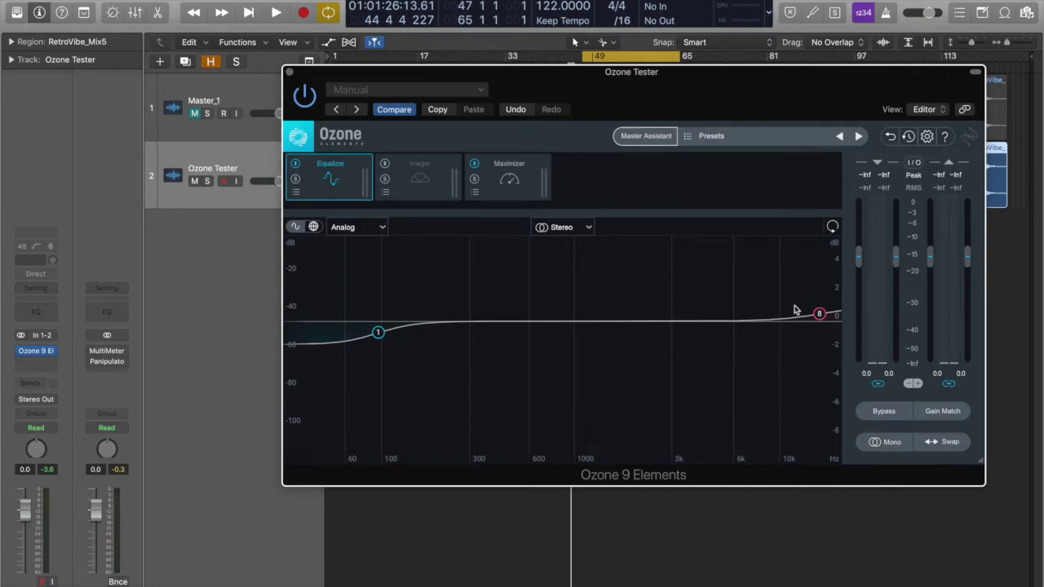
{"action": "double_click", "coordinate": [592, 331]}
{"action": "left_click_drag", "start_coordinate": [589, 319], "coordinate": [491, 283]}
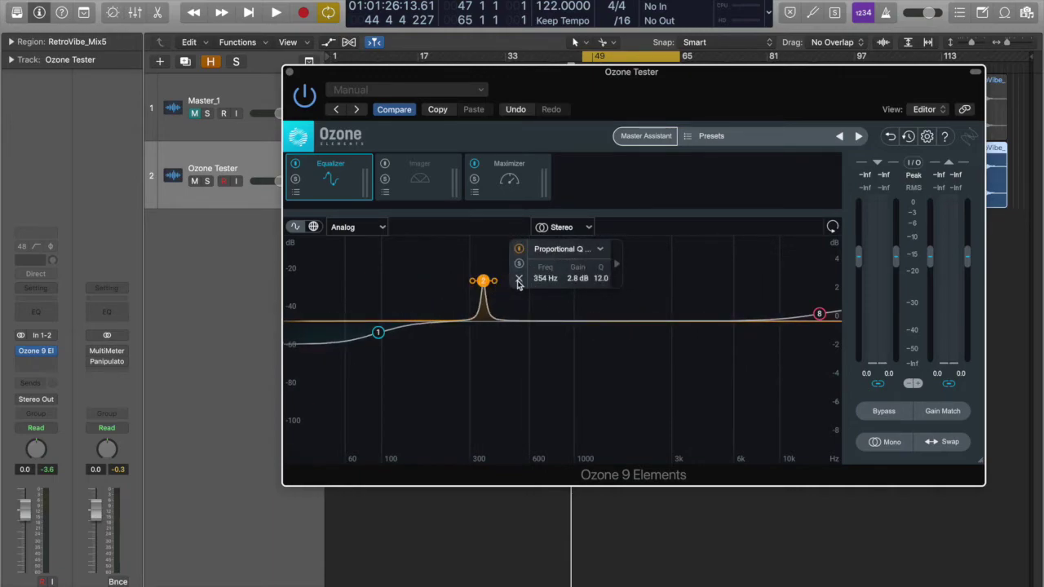
{"action": "left_click", "coordinate": [519, 265]}
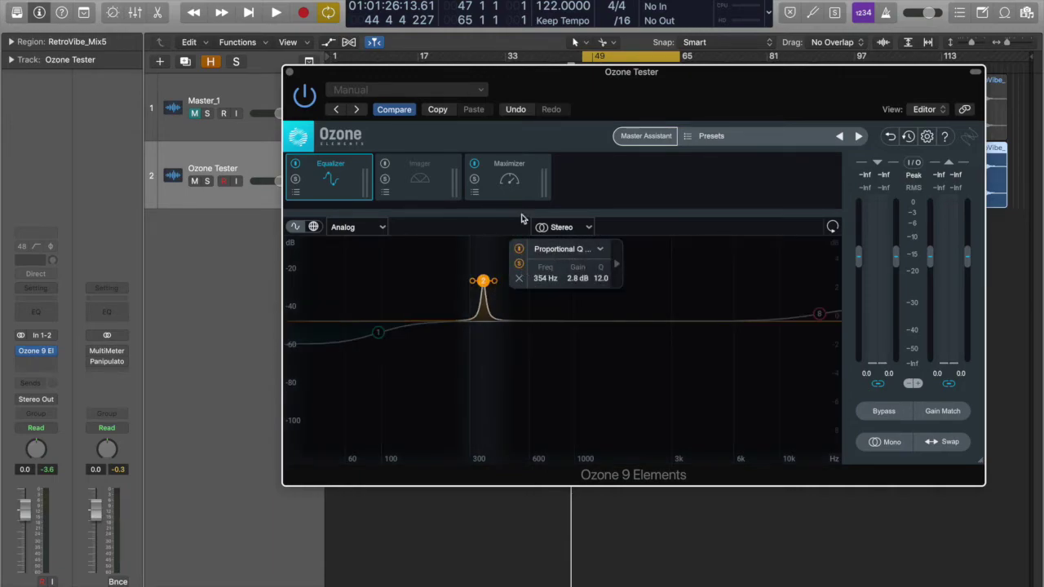
Sweep the soloed band during playback, from about 643 Hz down to 462 Hz, then delete it
{"action": "left_click_drag", "start_coordinate": [610, 72], "coordinate": [612, 56]}
{"action": "key", "text": "space"}
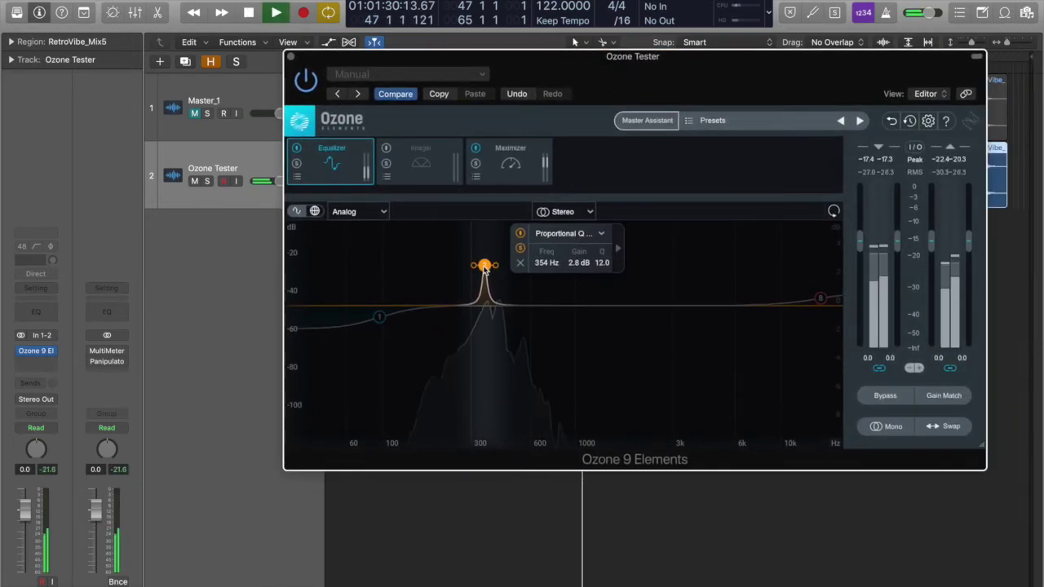
{"action": "left_click_drag", "start_coordinate": [484, 269], "coordinate": [555, 260]}
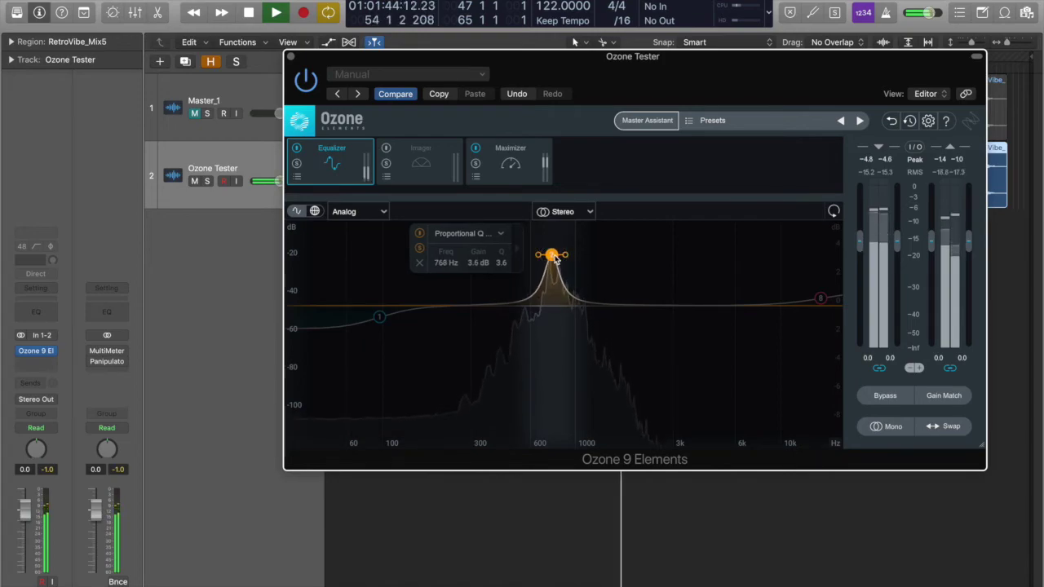
{"action": "left_click_drag", "start_coordinate": [600, 78], "coordinate": [557, 80]}
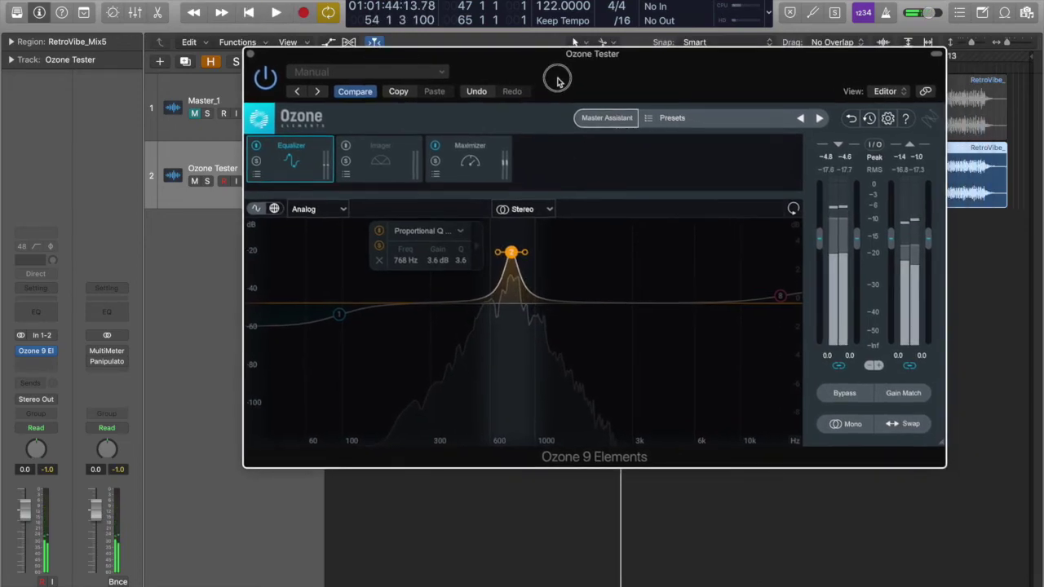
{"action": "left_click_drag", "start_coordinate": [511, 253], "coordinate": [493, 277]}
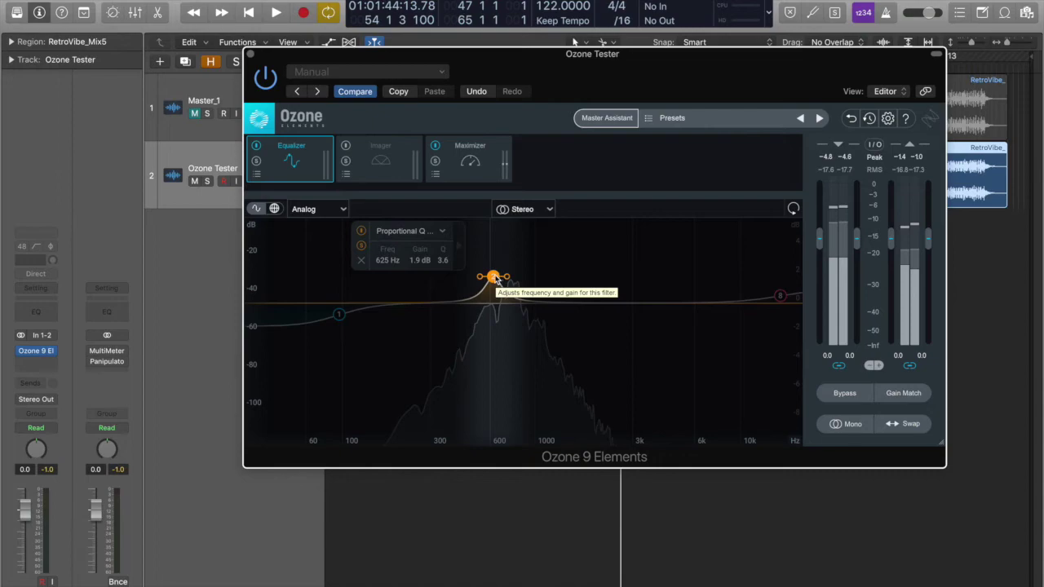
{"action": "key", "text": "space"}
{"action": "left_click_drag", "start_coordinate": [495, 281], "coordinate": [566, 295]}
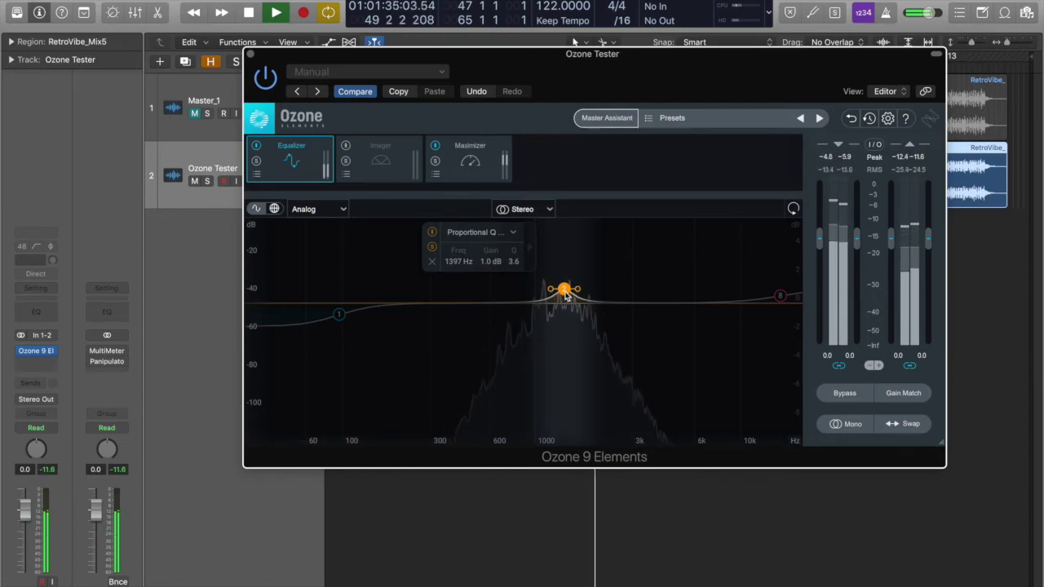
{"action": "key", "text": "space"}
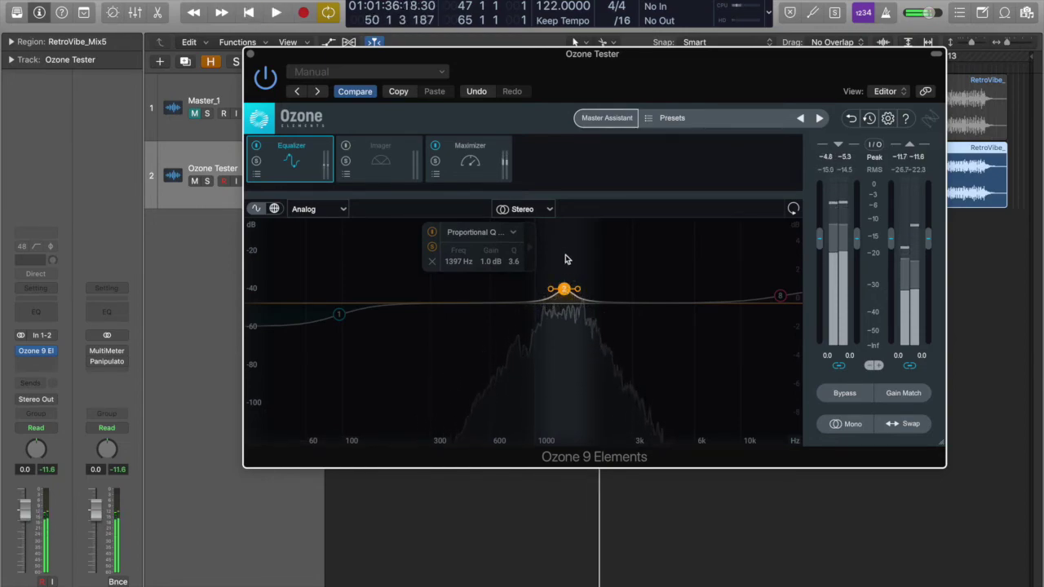
{"action": "double_click", "coordinate": [563, 289]}
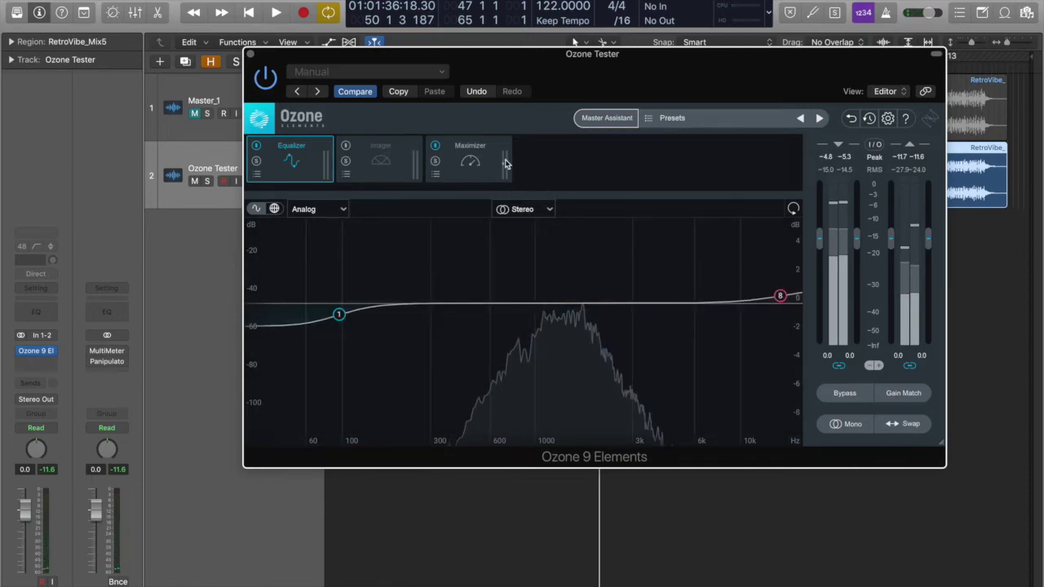
Enable Ozone's Imager and audition the Width slider and Stereoize at 13.9 ms during playback
{"action": "left_click", "coordinate": [412, 181]}
{"action": "left_click", "coordinate": [344, 146]}
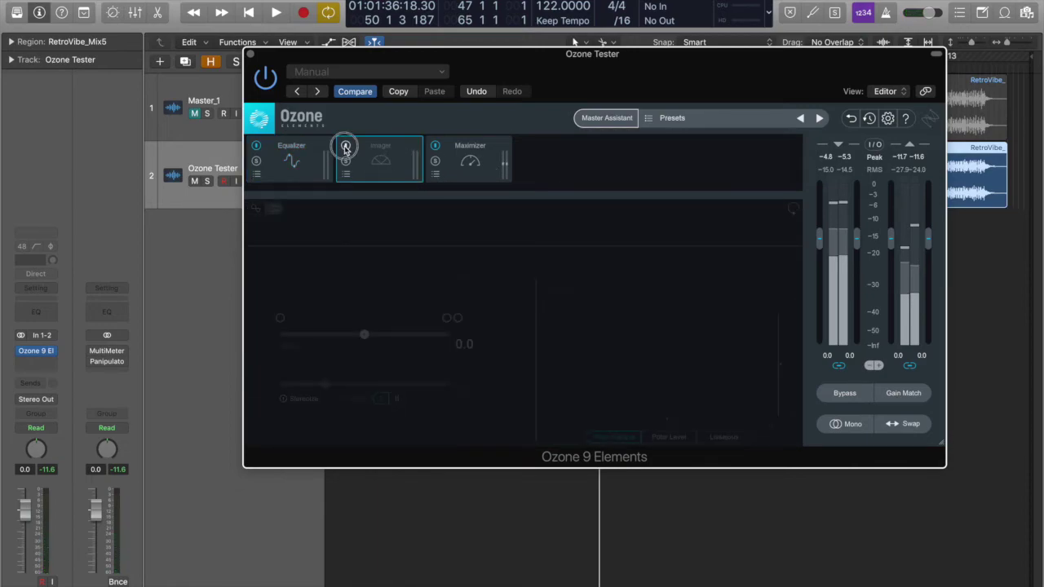
{"action": "left_click_drag", "start_coordinate": [573, 68], "coordinate": [585, 109]}
{"action": "key", "text": "space"}
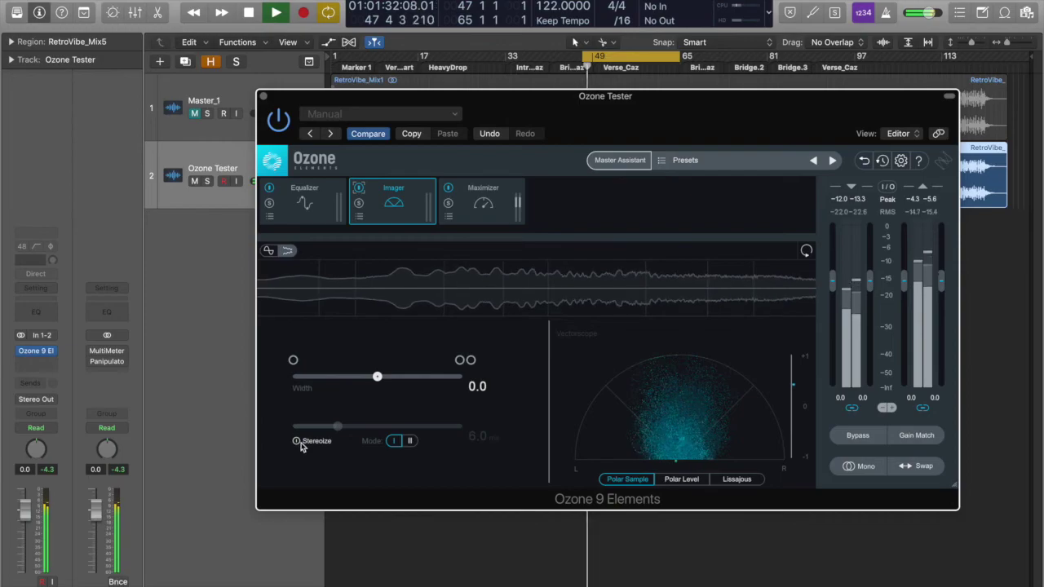
{"action": "left_click_drag", "start_coordinate": [383, 381], "coordinate": [479, 387]}
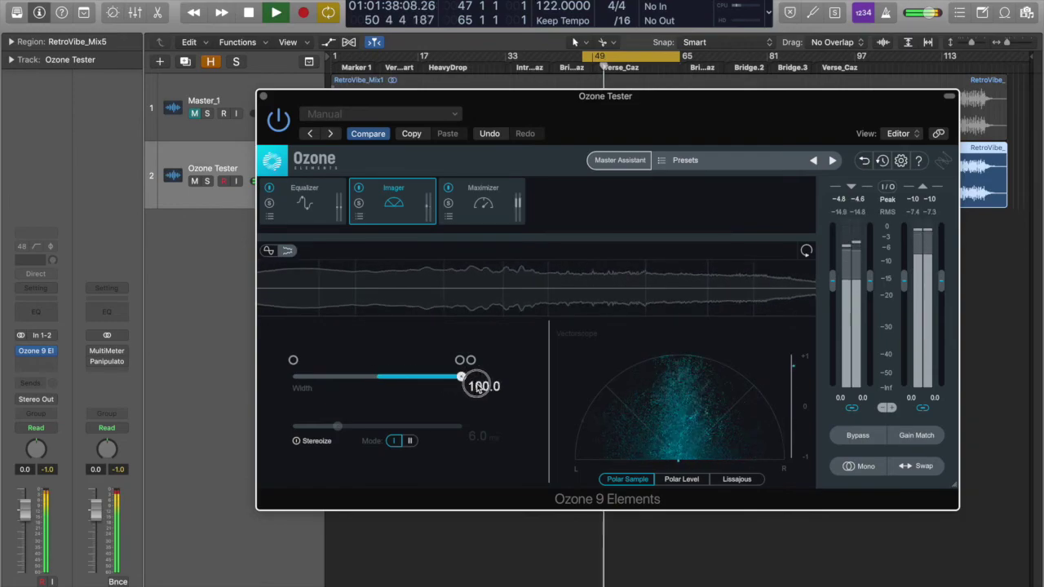
{"action": "left_click", "coordinate": [313, 441]}
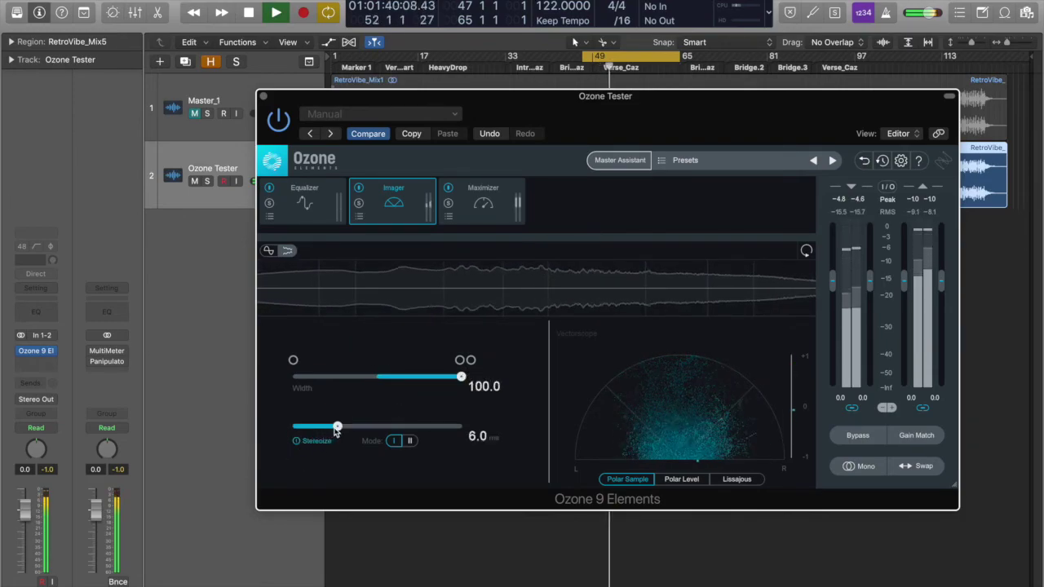
{"action": "left_click_drag", "start_coordinate": [337, 426], "coordinate": [290, 427]}
{"action": "left_click", "coordinate": [296, 441]}
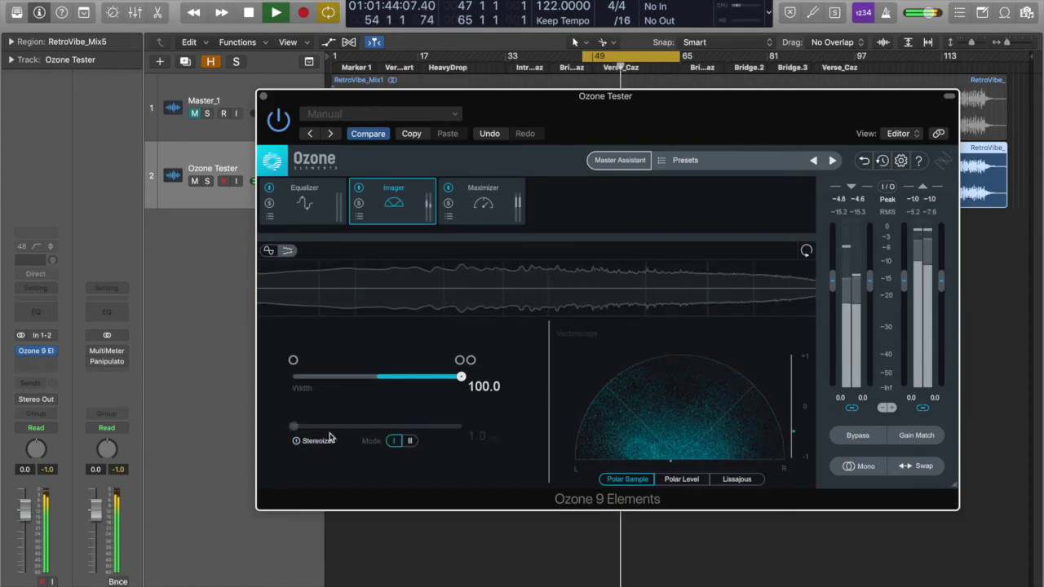
{"action": "key", "text": "space"}
Return stereo width to about -0.7, bypass the Imager, and check the output in mono
{"action": "left_click_drag", "start_coordinate": [462, 377], "coordinate": [376, 377]}
{"action": "left_click", "coordinate": [358, 188]}
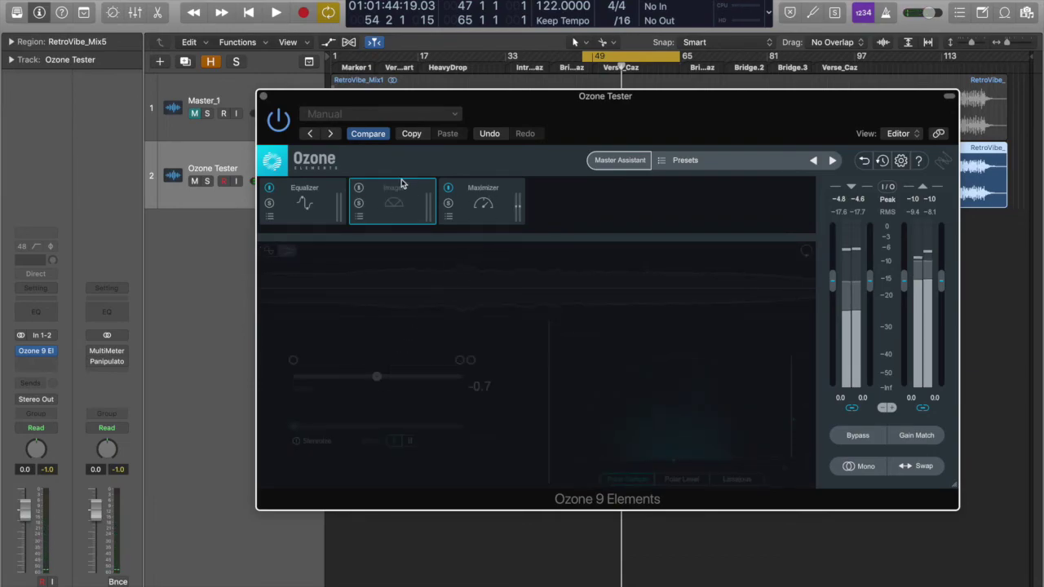
{"action": "left_click_drag", "start_coordinate": [668, 120], "coordinate": [627, 120]}
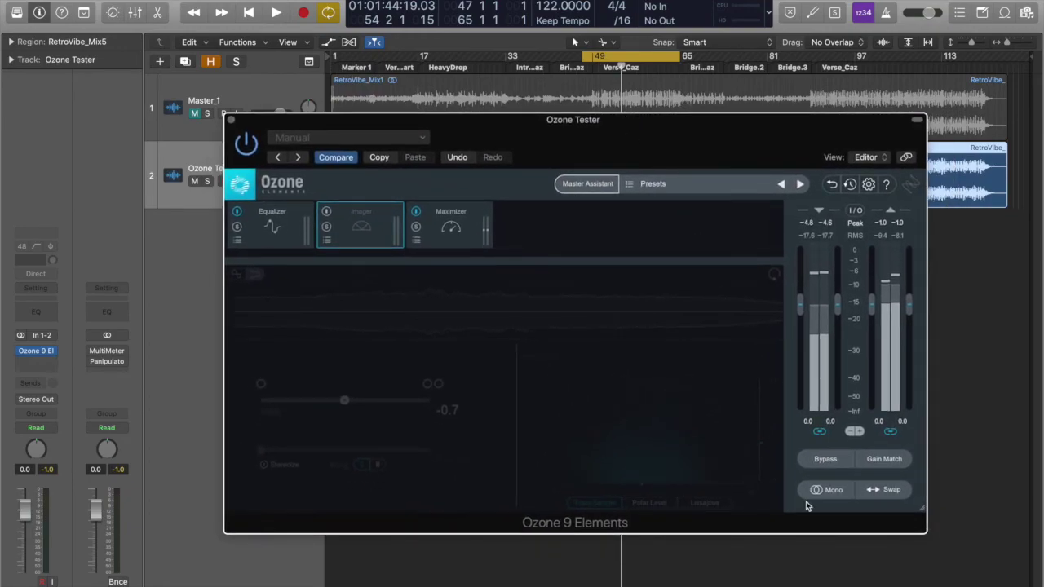
{"action": "left_click", "coordinate": [835, 495]}
{"action": "left_click", "coordinate": [834, 495]}
{"action": "left_click_drag", "start_coordinate": [578, 143], "coordinate": [597, 111]}
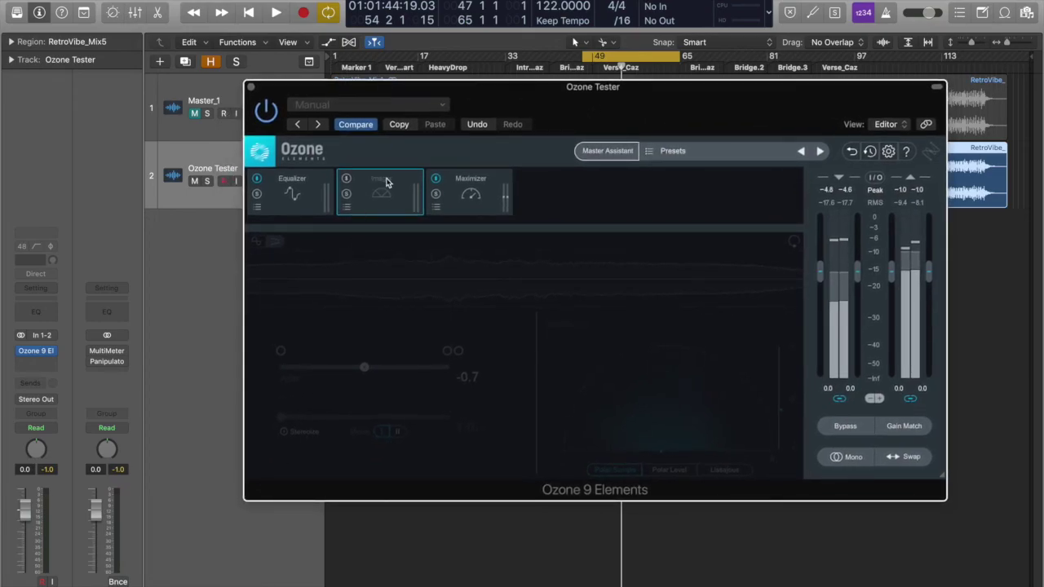
Close the Ozone window and adjust the cycle range's start edge at bar 47
{"action": "left_click", "coordinate": [252, 88]}
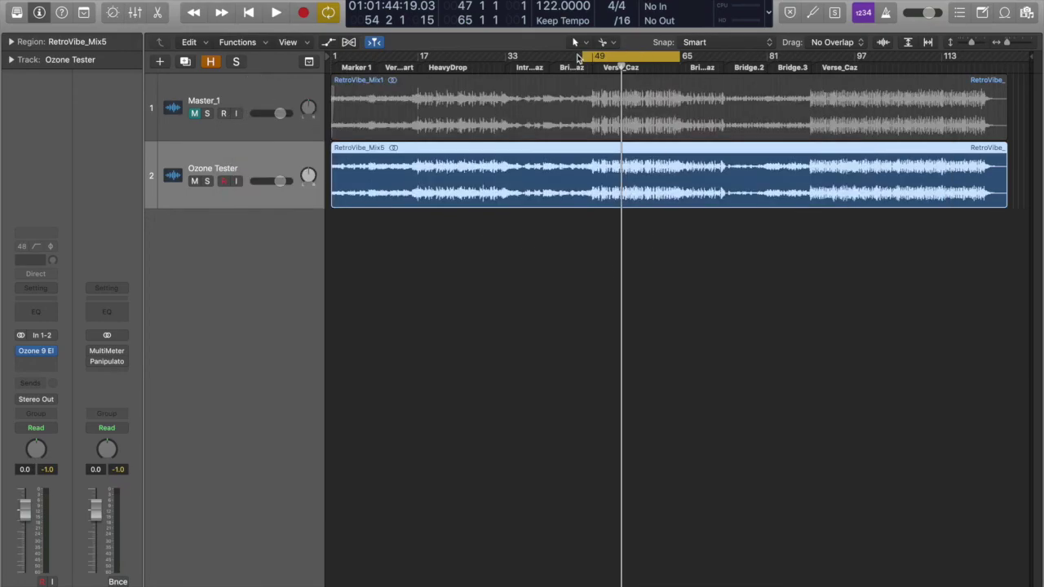
{"action": "left_click_drag", "start_coordinate": [584, 57], "coordinate": [581, 58]}
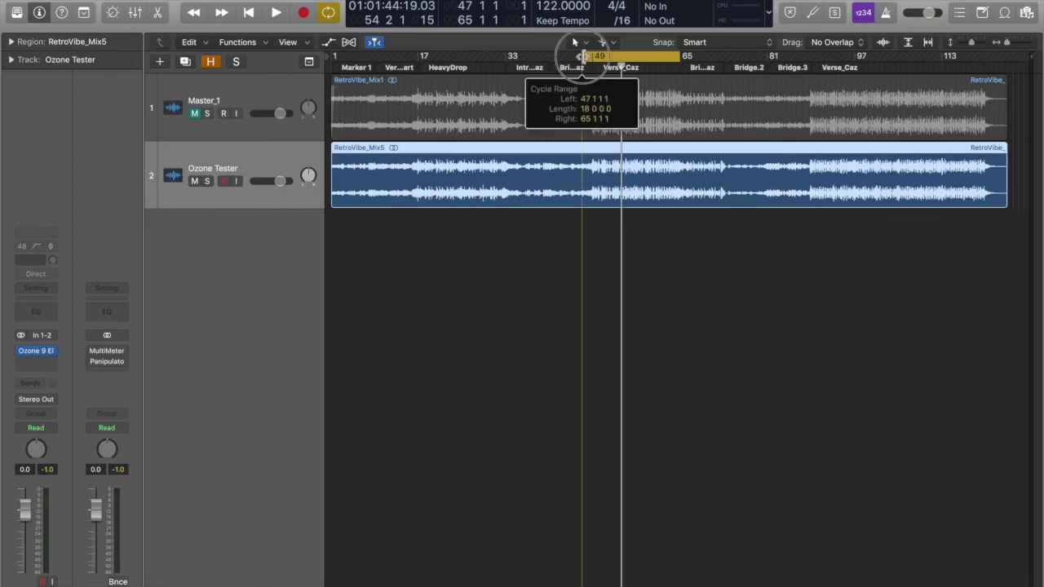